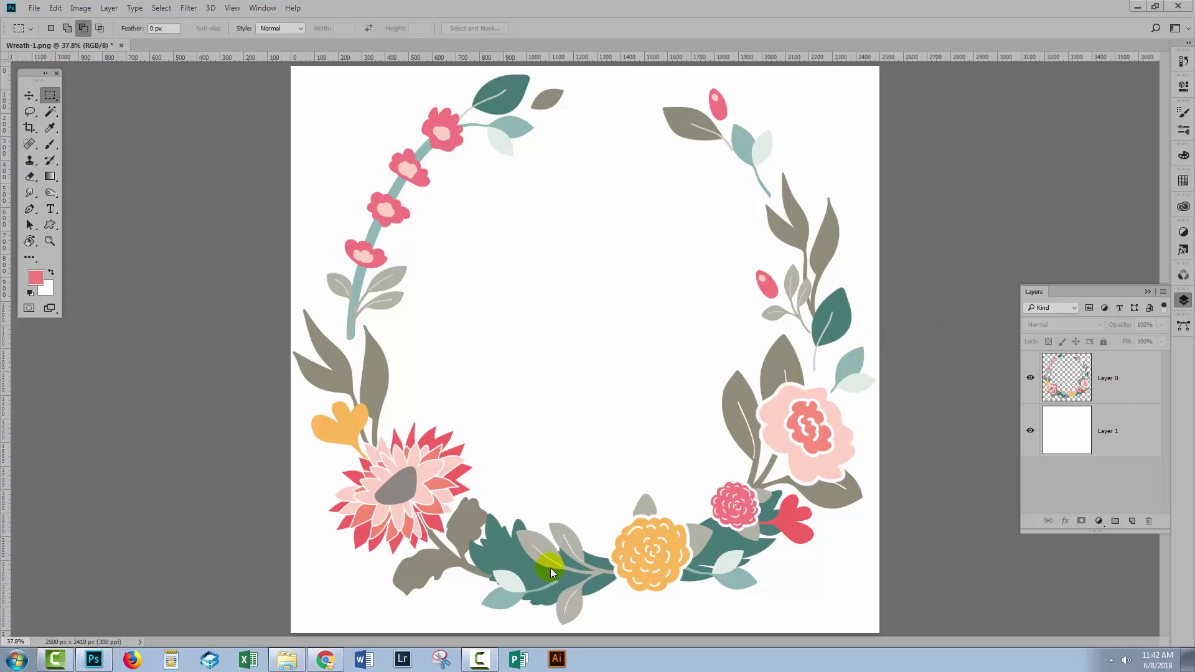
Show the Design Cuts product page for Wild Flora Wonders: Floral Vectors in Chrome.
click(326, 660)
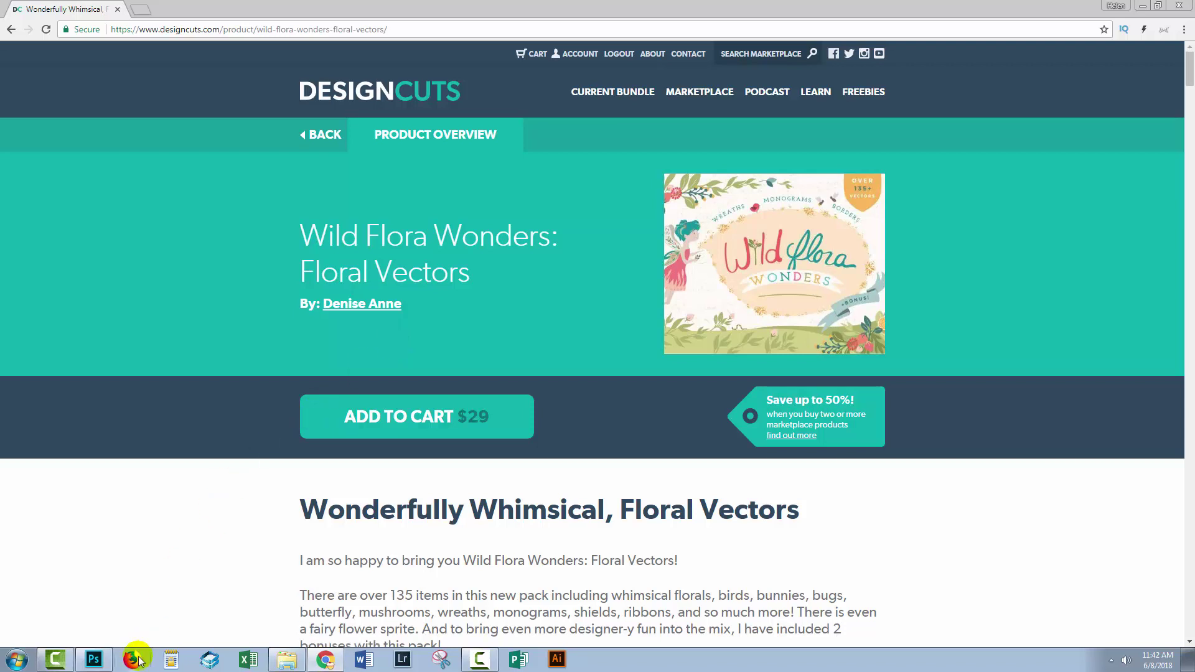
In Wreath-1.png, toggle the white Layer 1 off and on to view transparency, then select Layer 0.
click(93, 659)
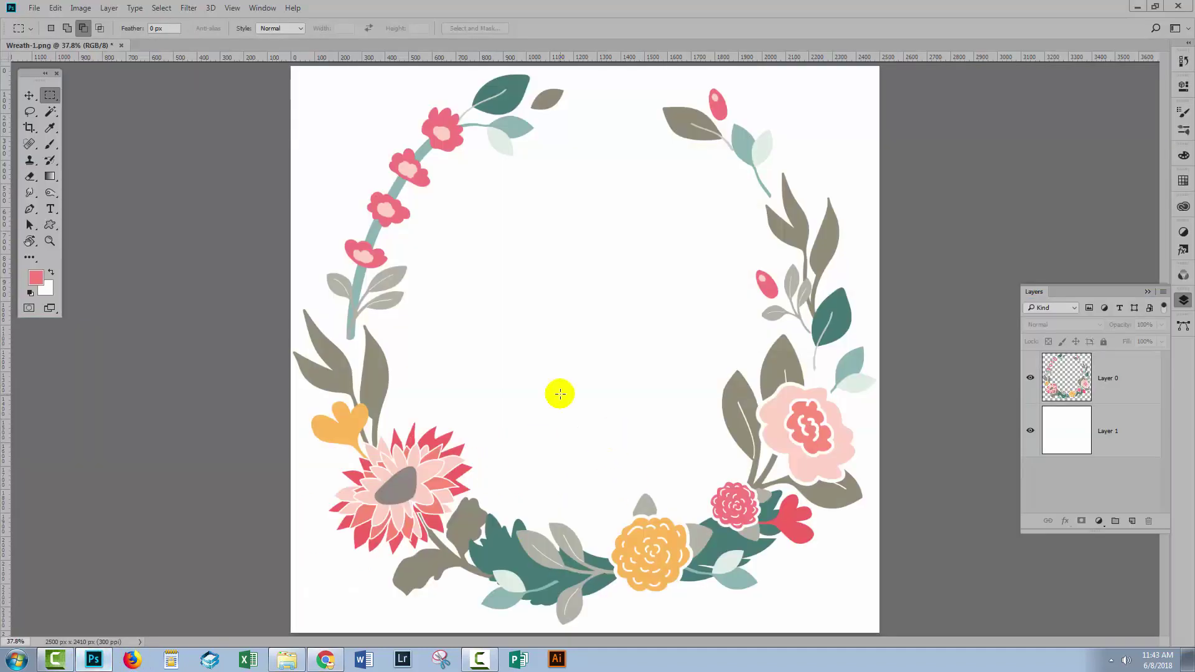
click(1030, 430)
click(1030, 430)
click(1030, 431)
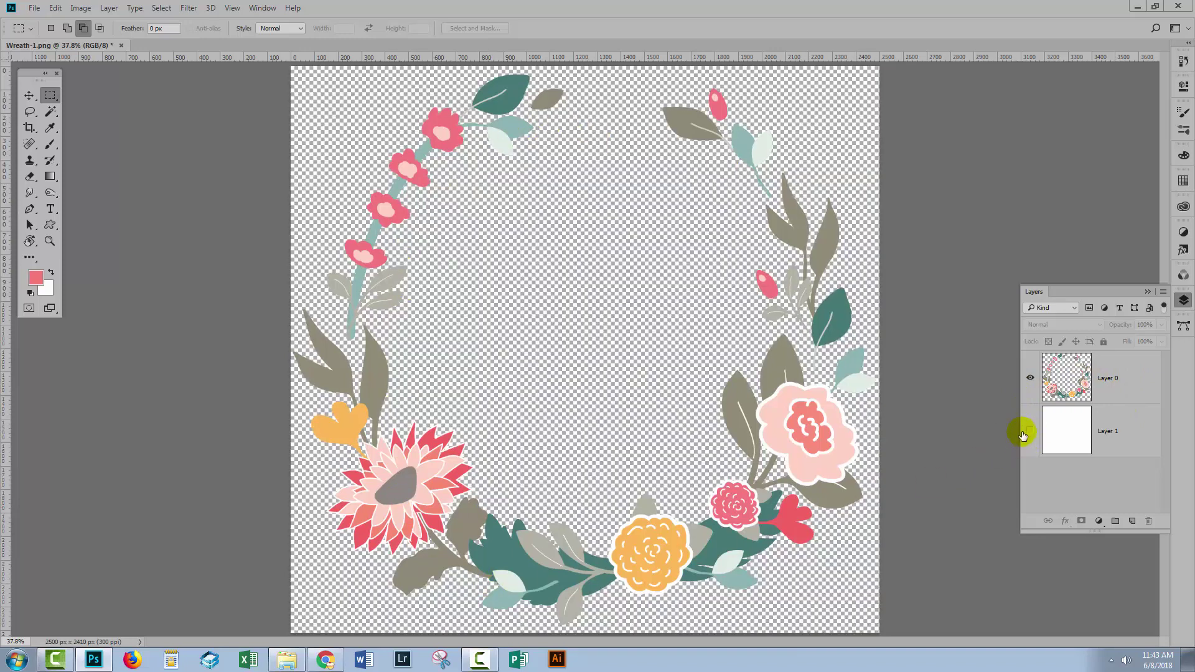
click(1030, 431)
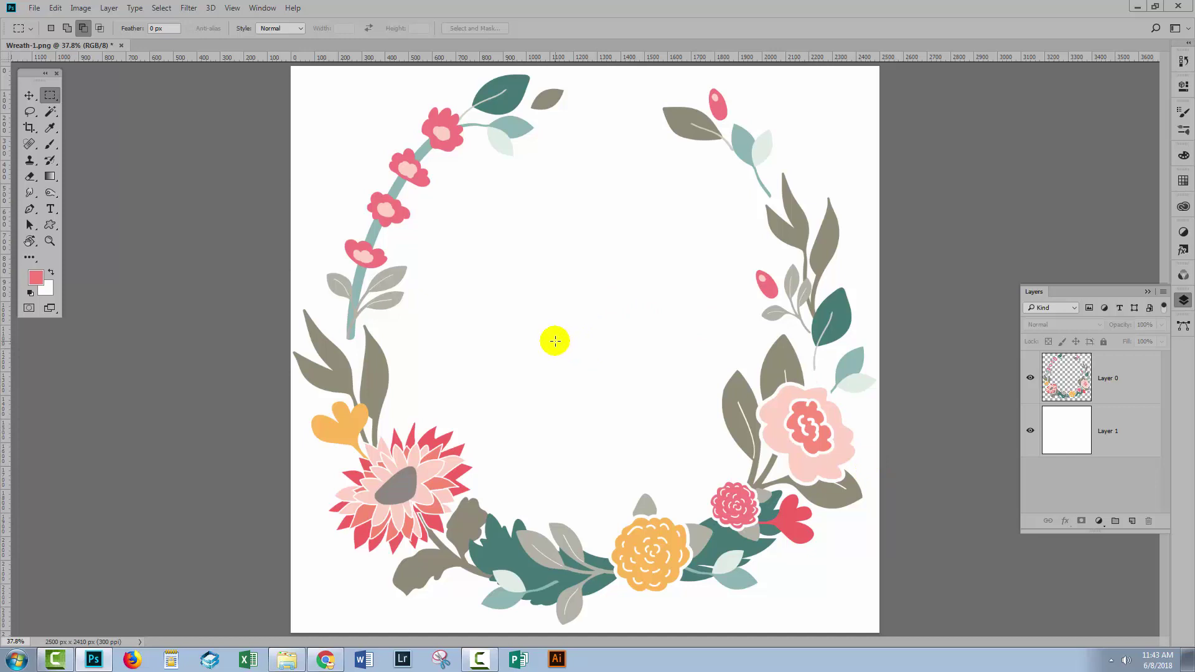
click(1119, 384)
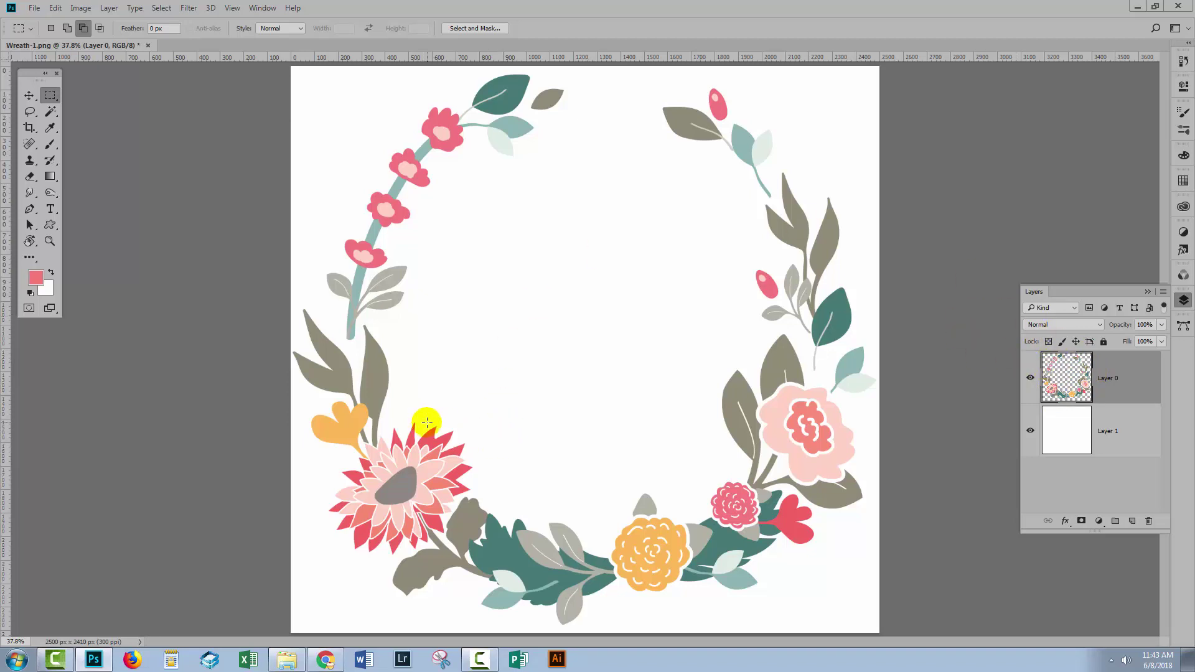
Open Color Range set to Sampled Colors and sample a grey-brown leaf at Fuzziness 0.
click(162, 8)
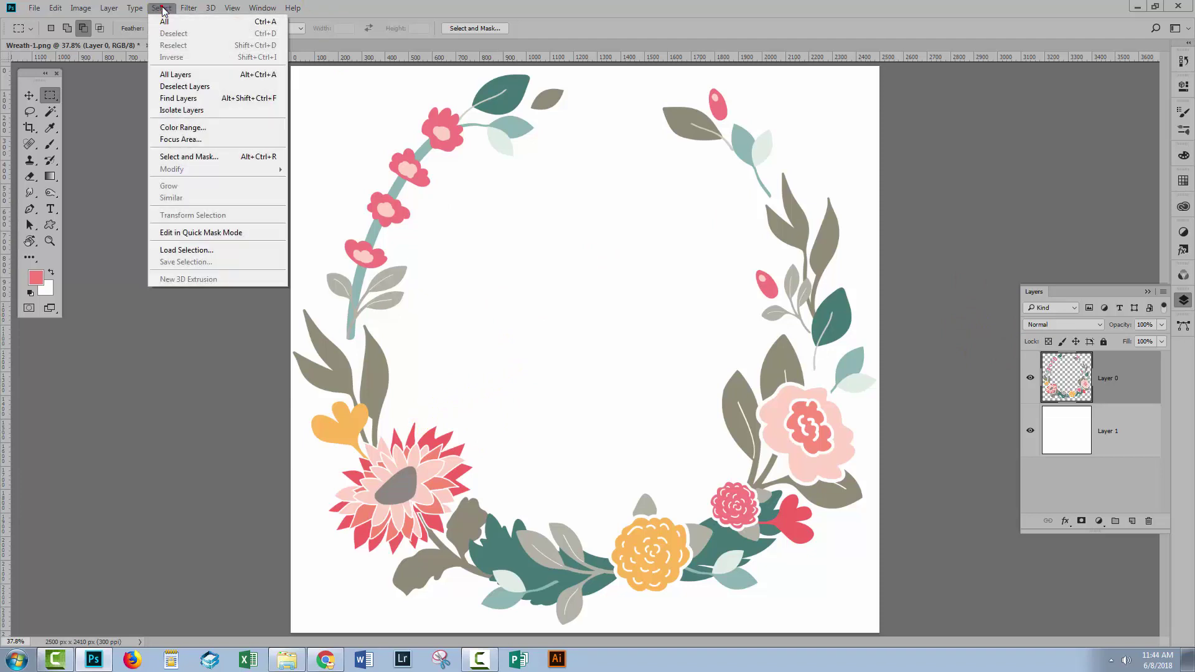
click(178, 128)
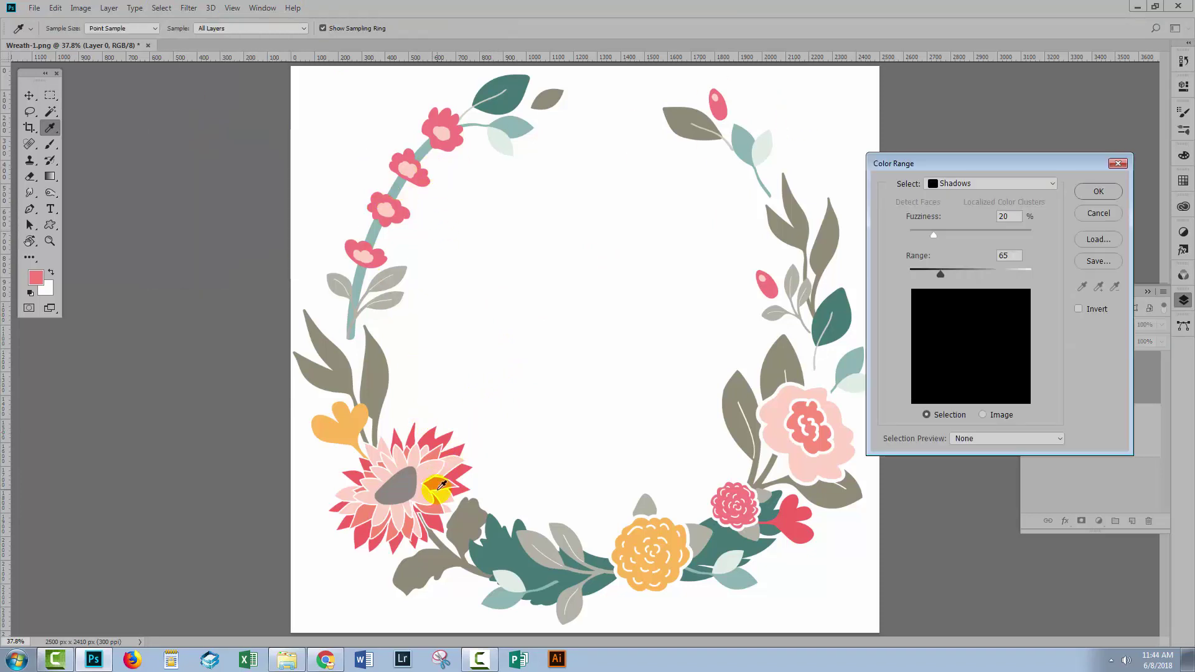
click(964, 184)
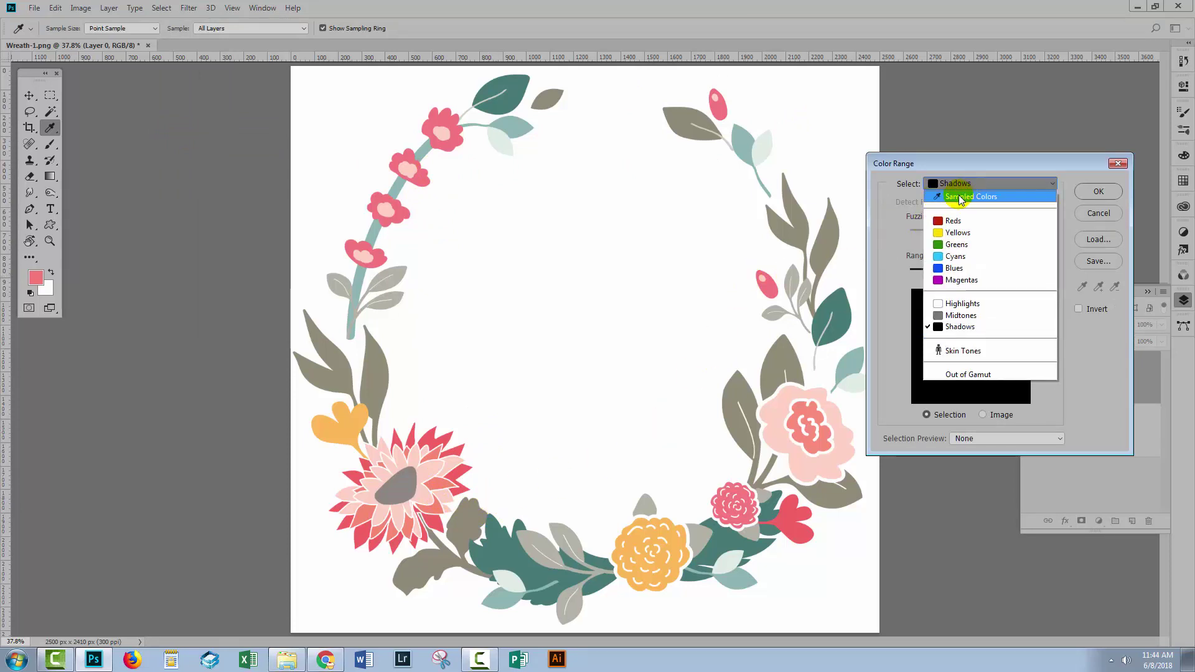
click(959, 196)
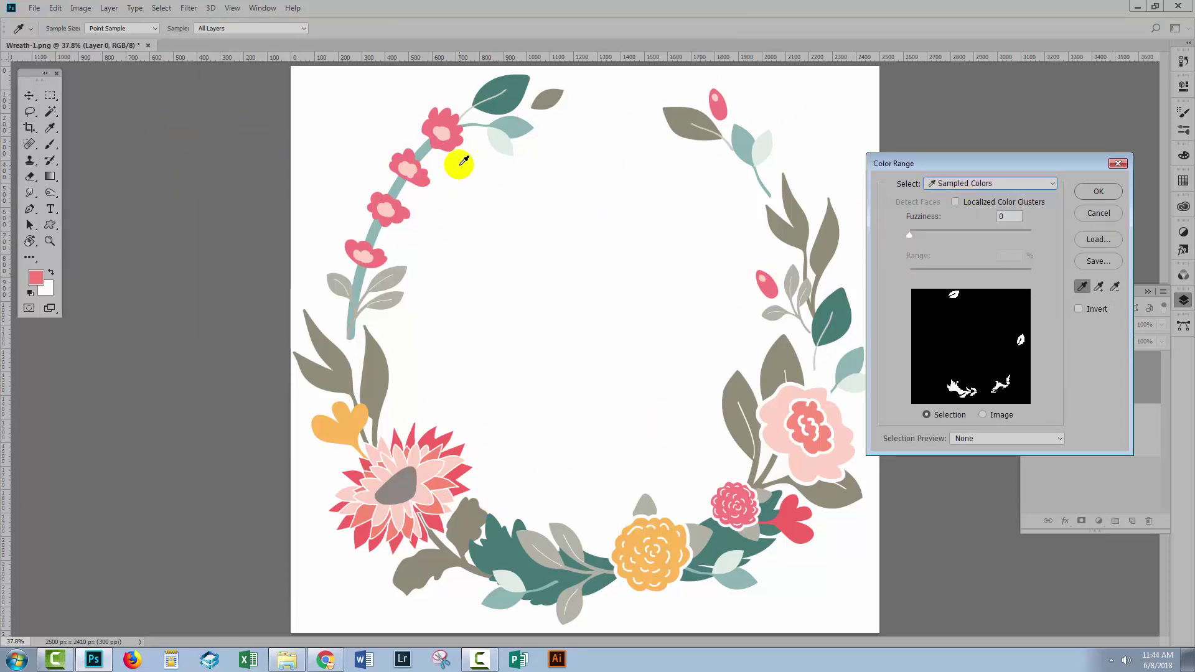
click(1082, 287)
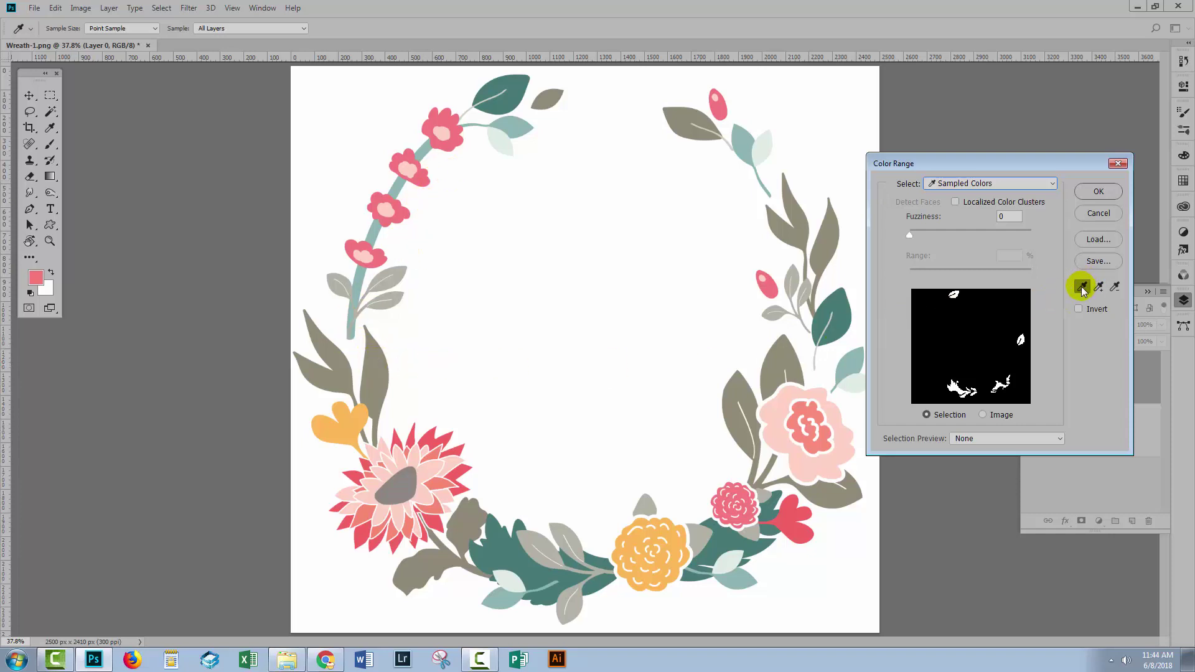
click(1082, 287)
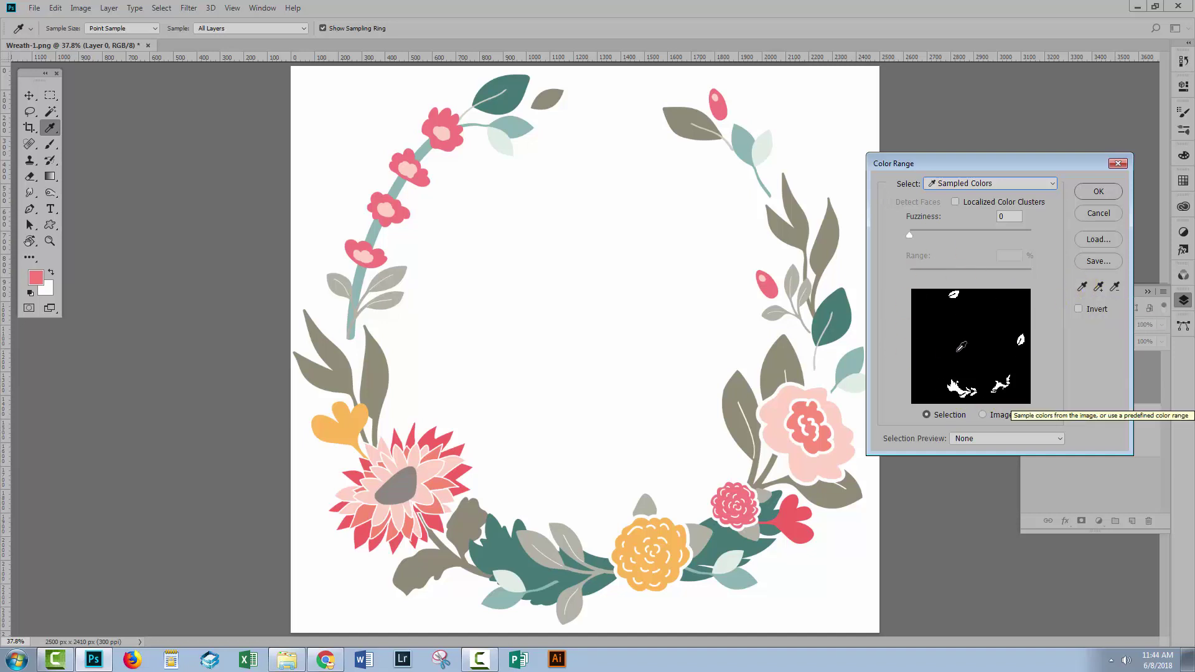
click(682, 403)
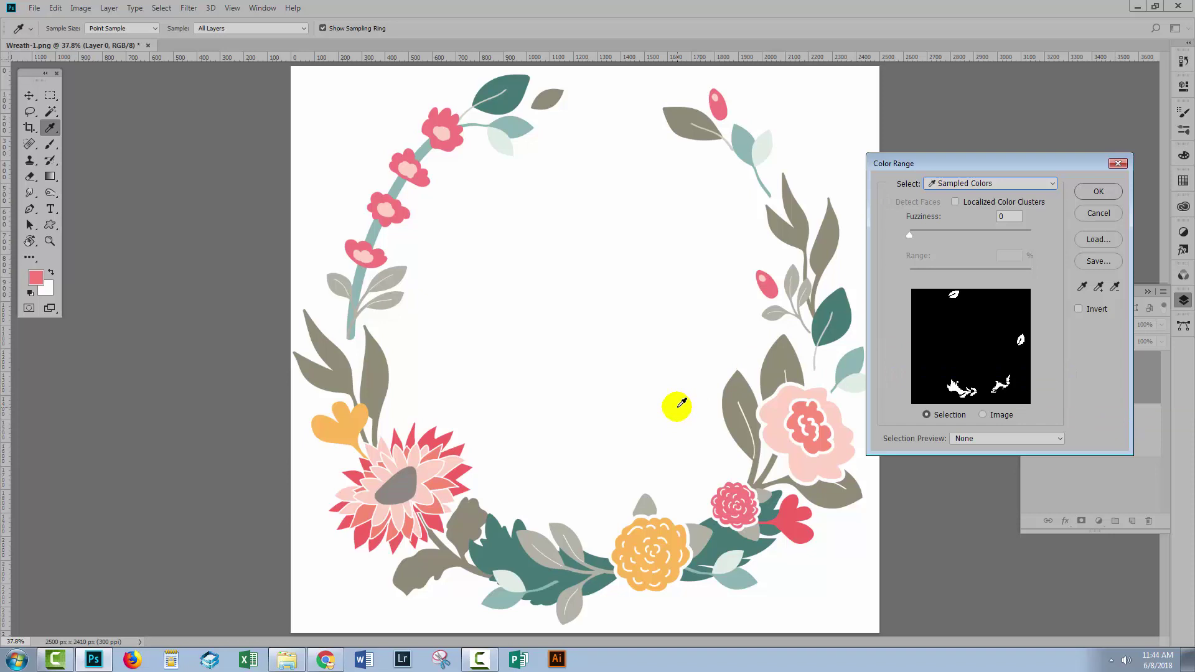
click(346, 366)
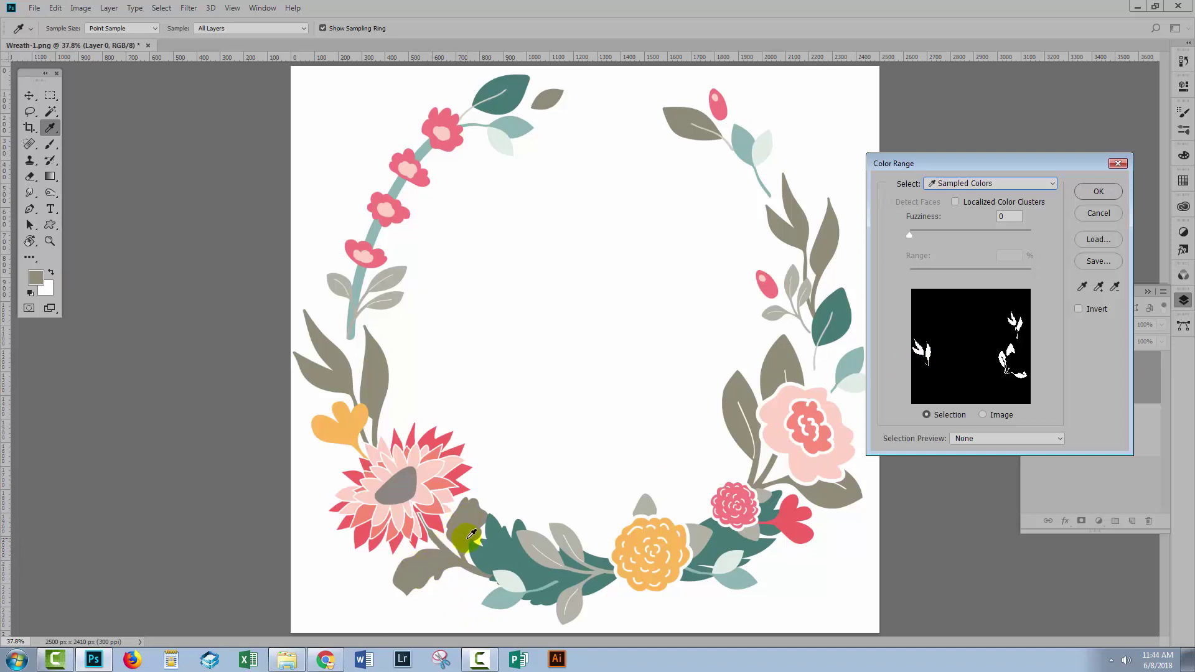
Add another grey-brown leaf to the sample, raise Fuzziness to 69, and apply the selection.
click(1099, 288)
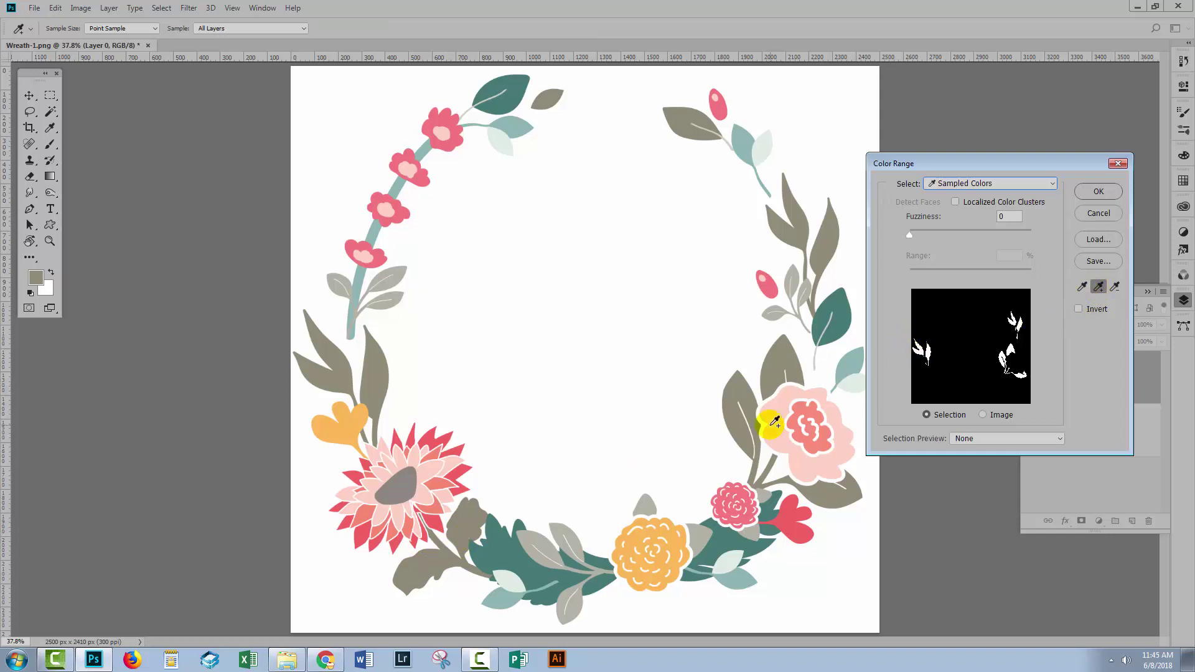
click(473, 521)
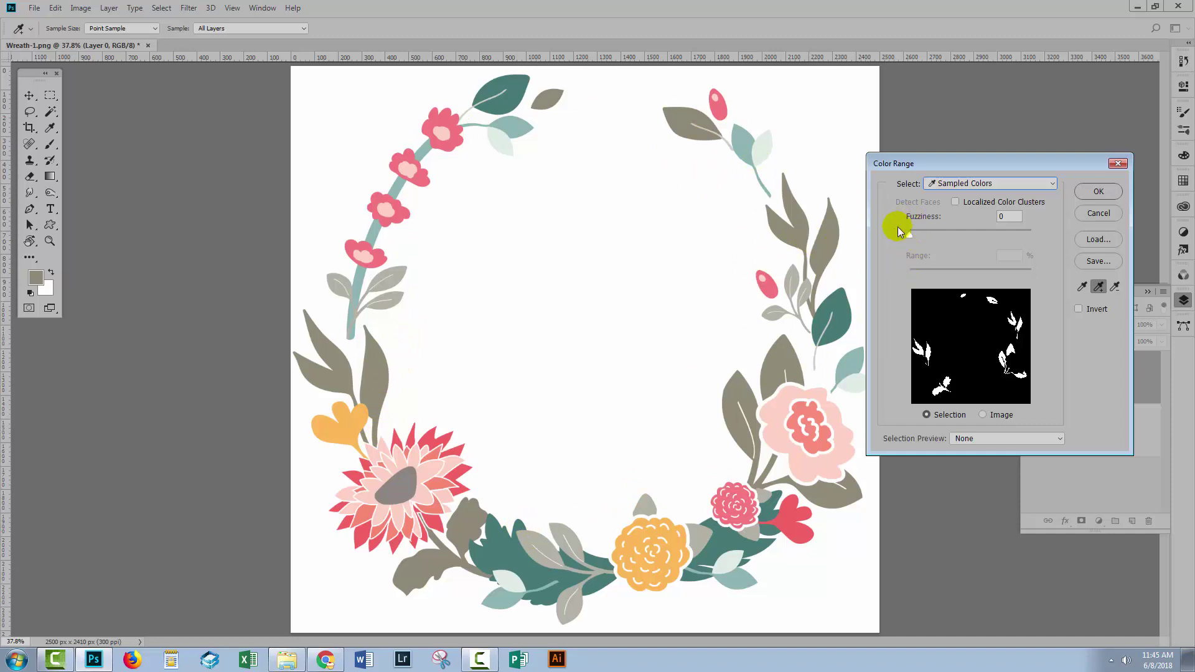
mouse_move(909, 236)
mouse_down()
mouse_move(965, 241)
mouse_move(910, 238)
mouse_up()
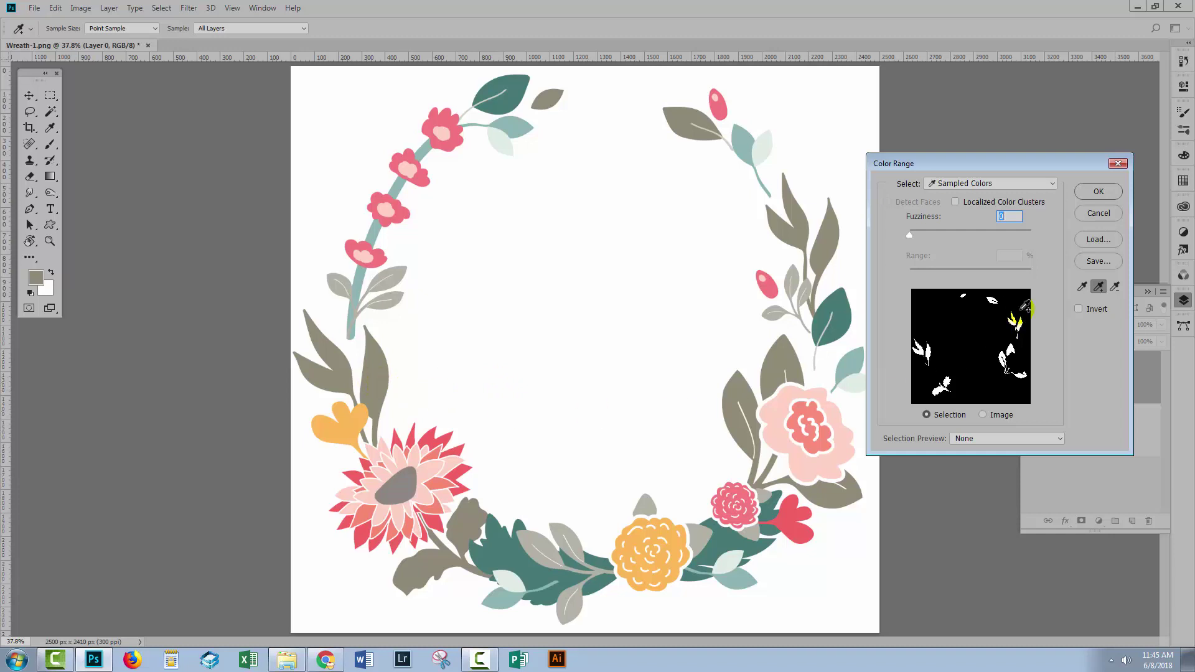
click(1097, 192)
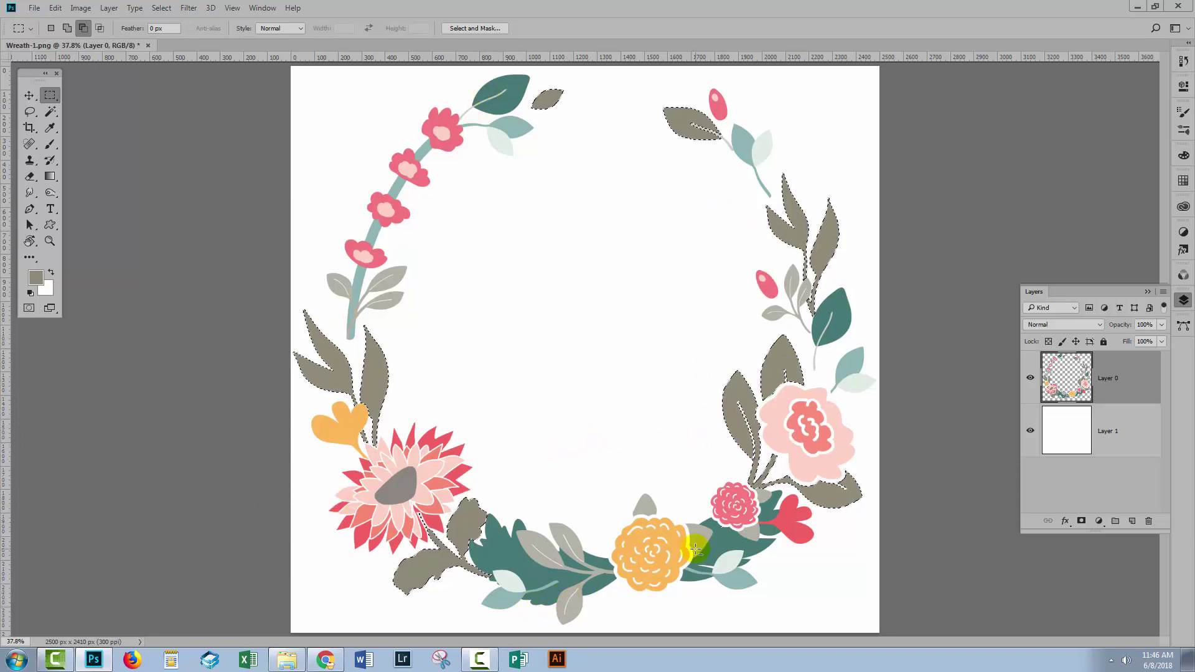
With the grey-brown leaves still selected, bring up the Layer > New Adjustment Layer submenu.
click(796, 509)
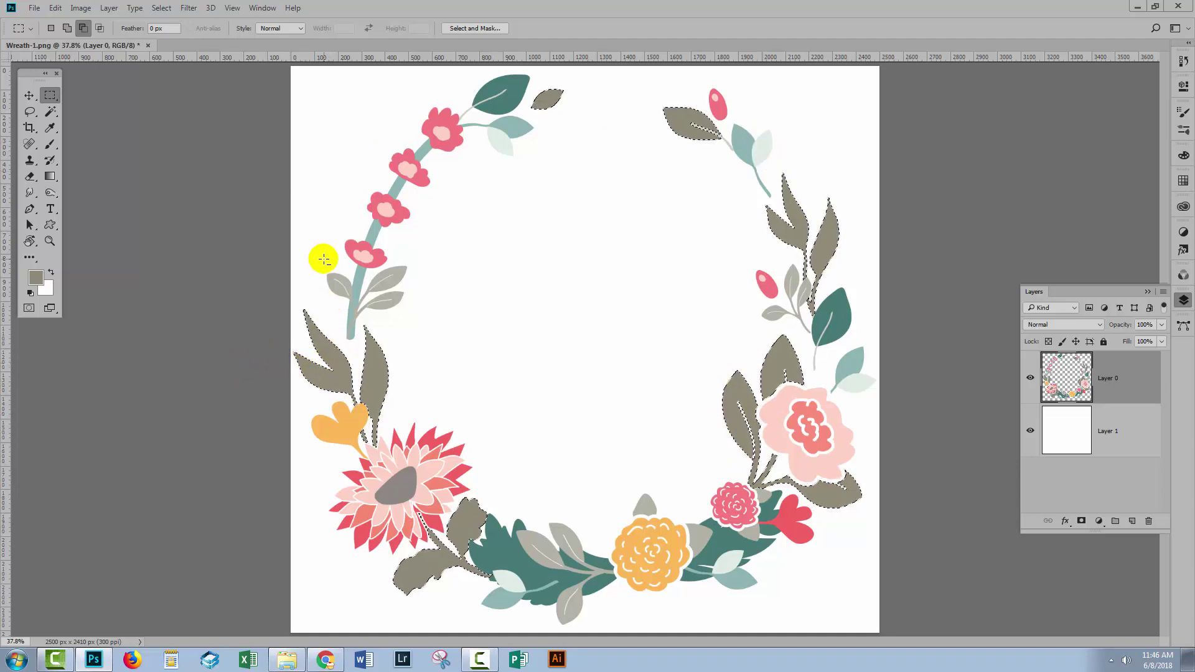
click(108, 8)
mouse_move(139, 169)
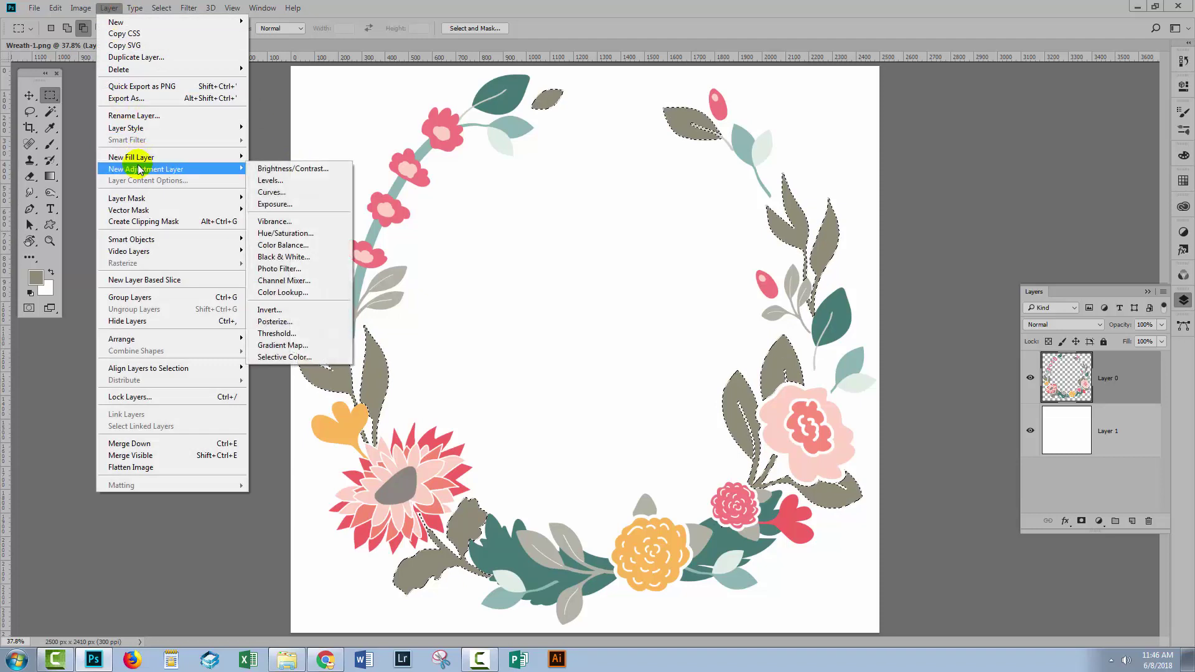
Create a Hue/Saturation 1 adjustment layer masked to the selected leaves.
click(292, 235)
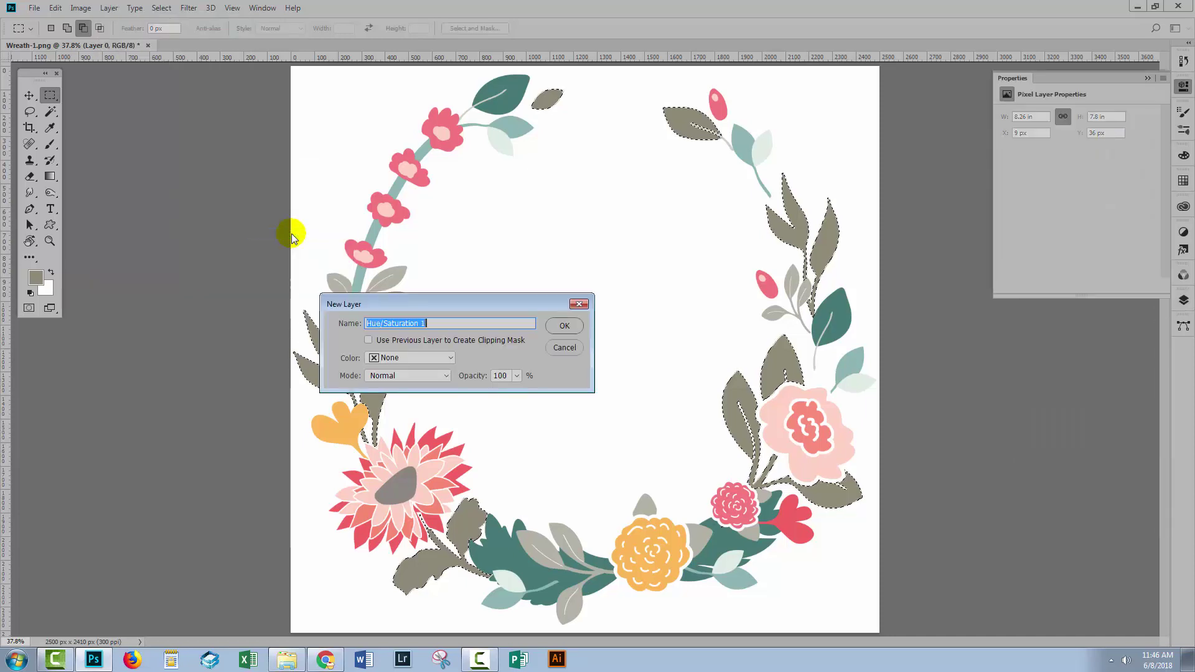
click(562, 327)
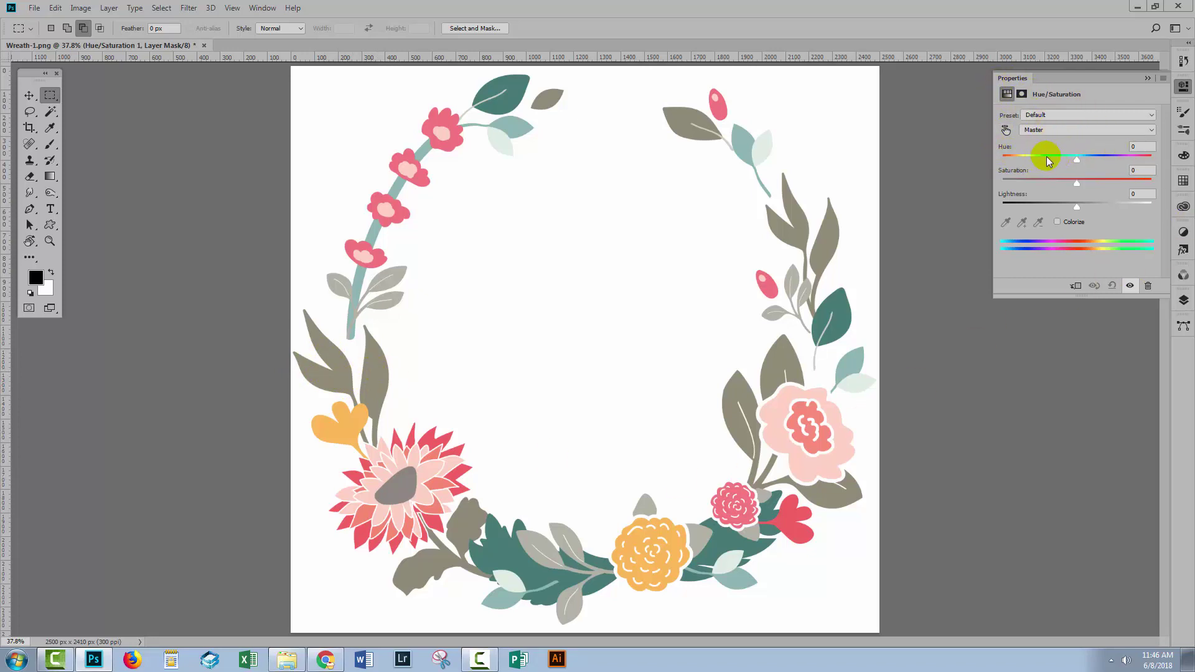
Set Hue to +180, Saturation to +24 and Lightness to -5 in the Hue/Saturation properties.
drag(1077, 159, 1013, 171)
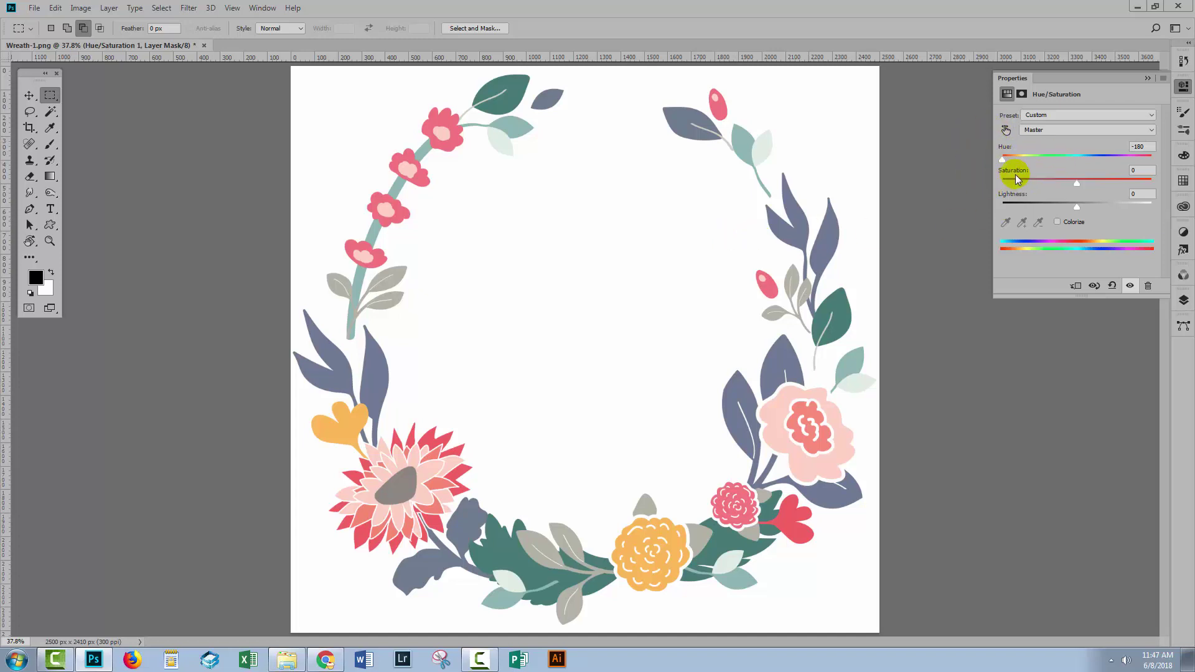
drag(1014, 159, 1149, 159)
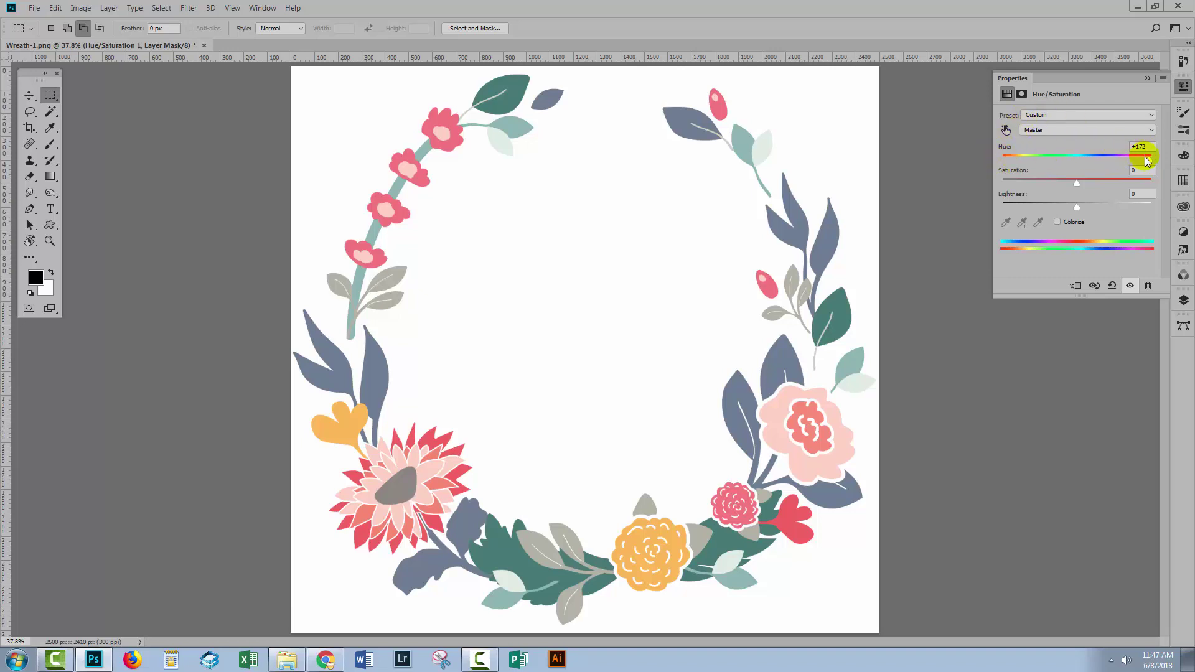
drag(1149, 160, 1148, 161)
drag(1077, 182, 1054, 184)
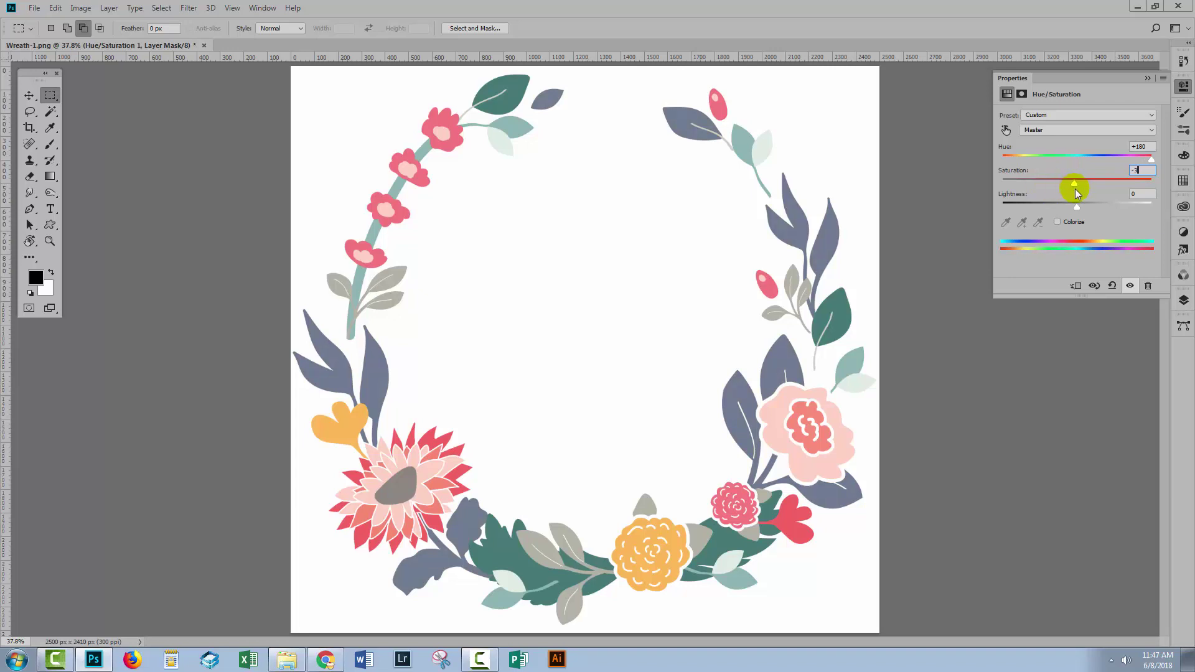
drag(1126, 190, 1106, 189)
drag(1080, 210, 1076, 210)
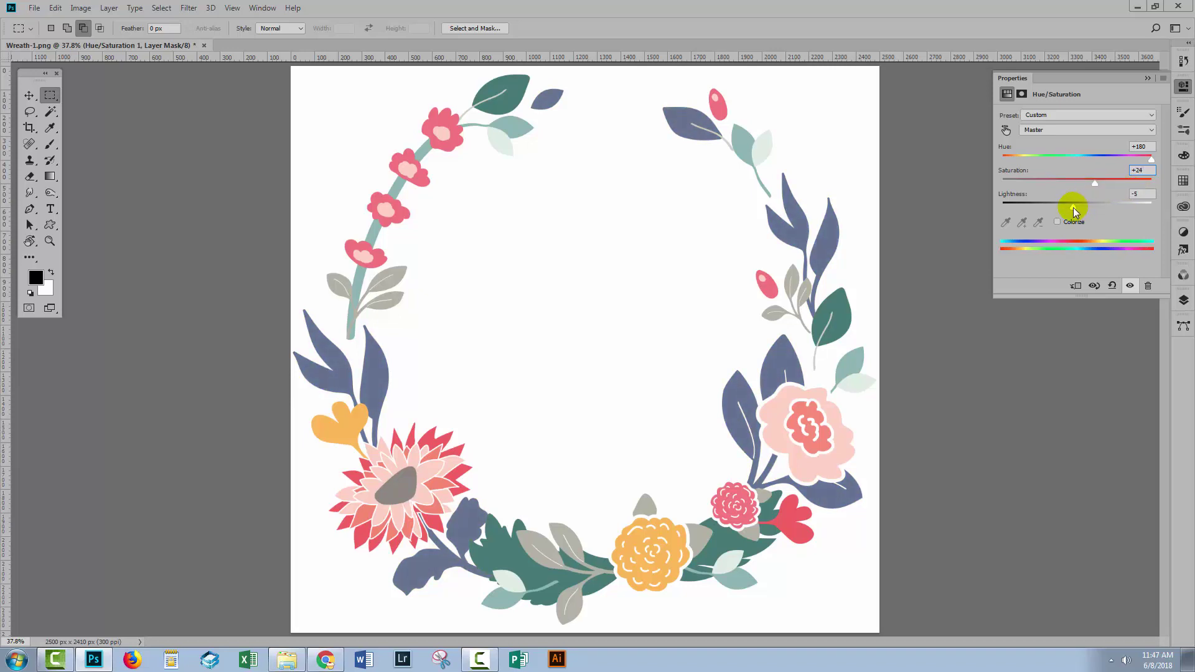
Close Properties and widen the Layers panel so the layer names are readable.
click(1183, 300)
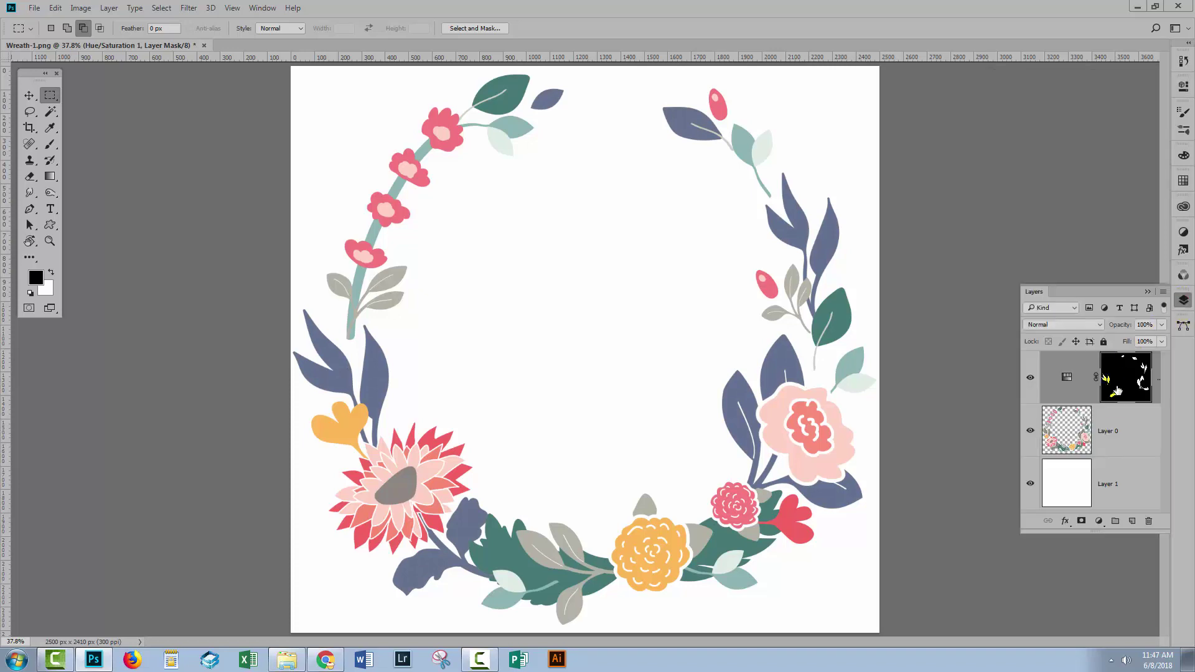
click(1058, 377)
drag(1021, 404, 947, 400)
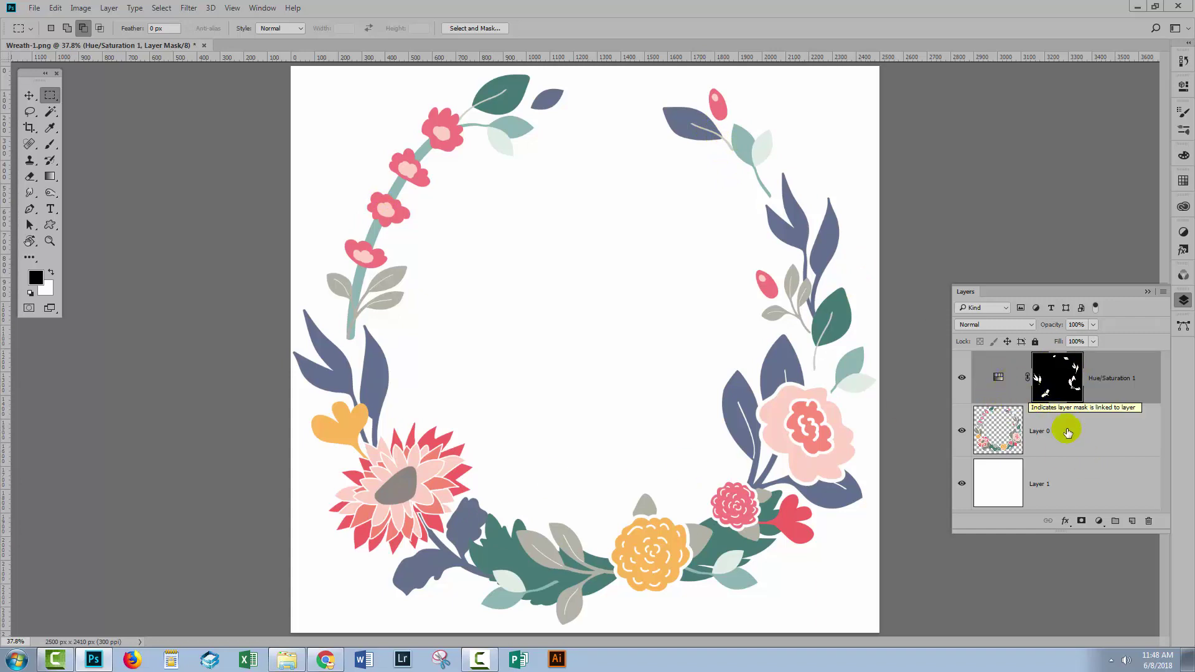
Recheck the Hue/Saturation 1 settings, then make Layer 0 the active layer.
click(1084, 439)
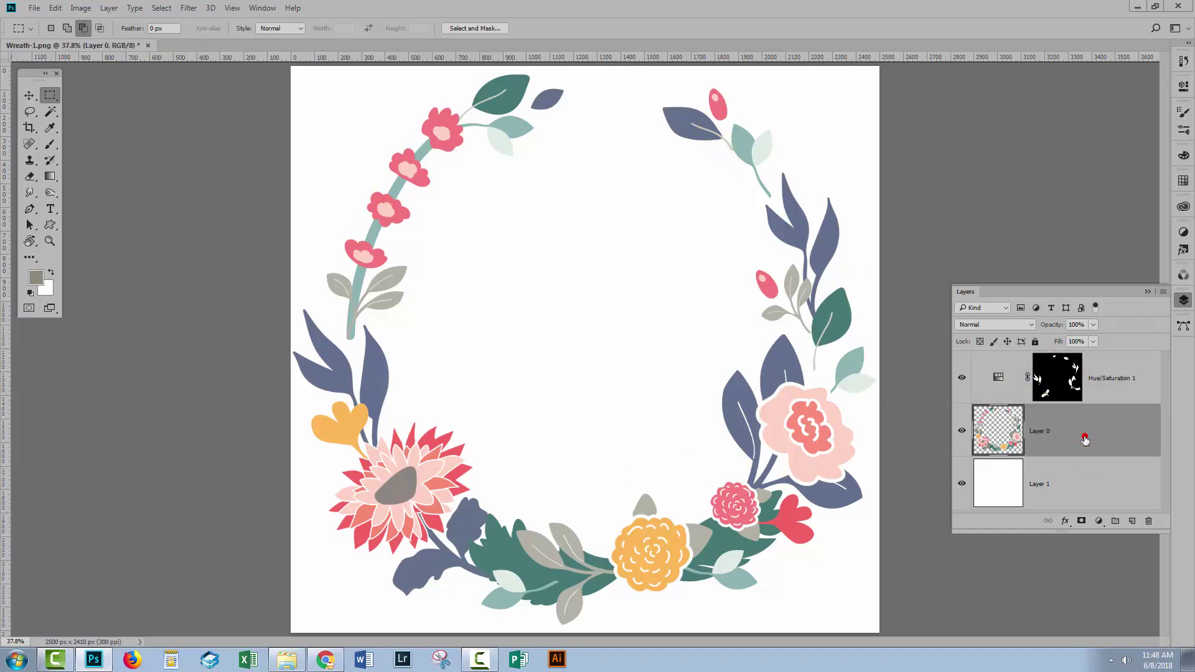
double_click(998, 377)
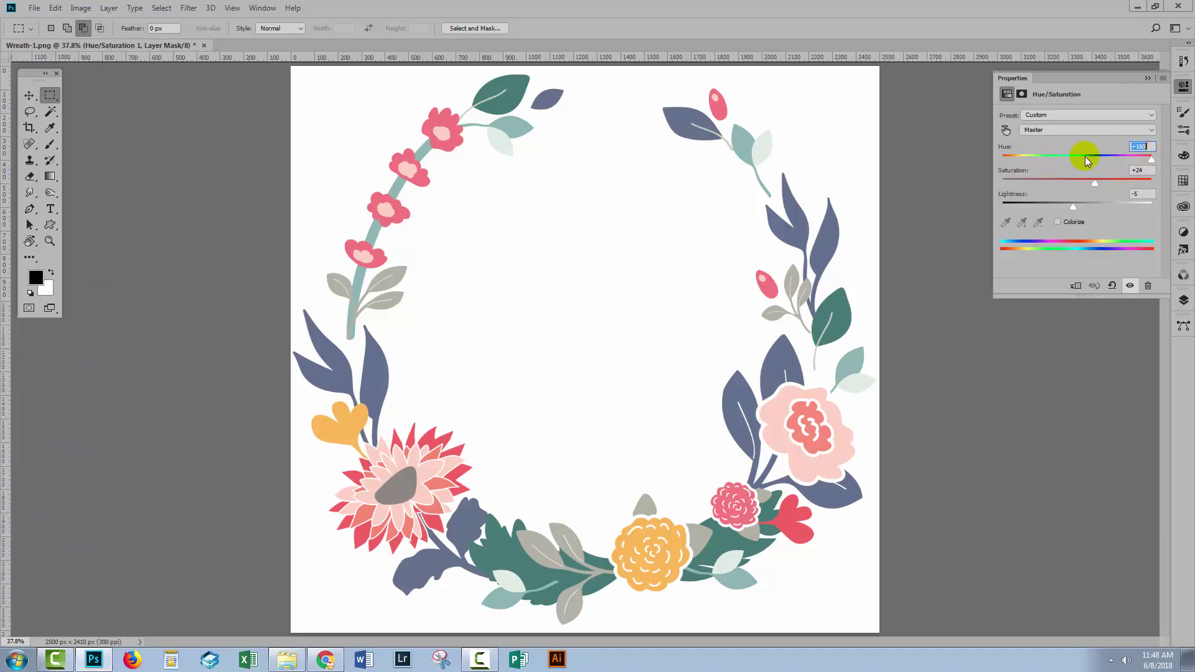
click(1183, 300)
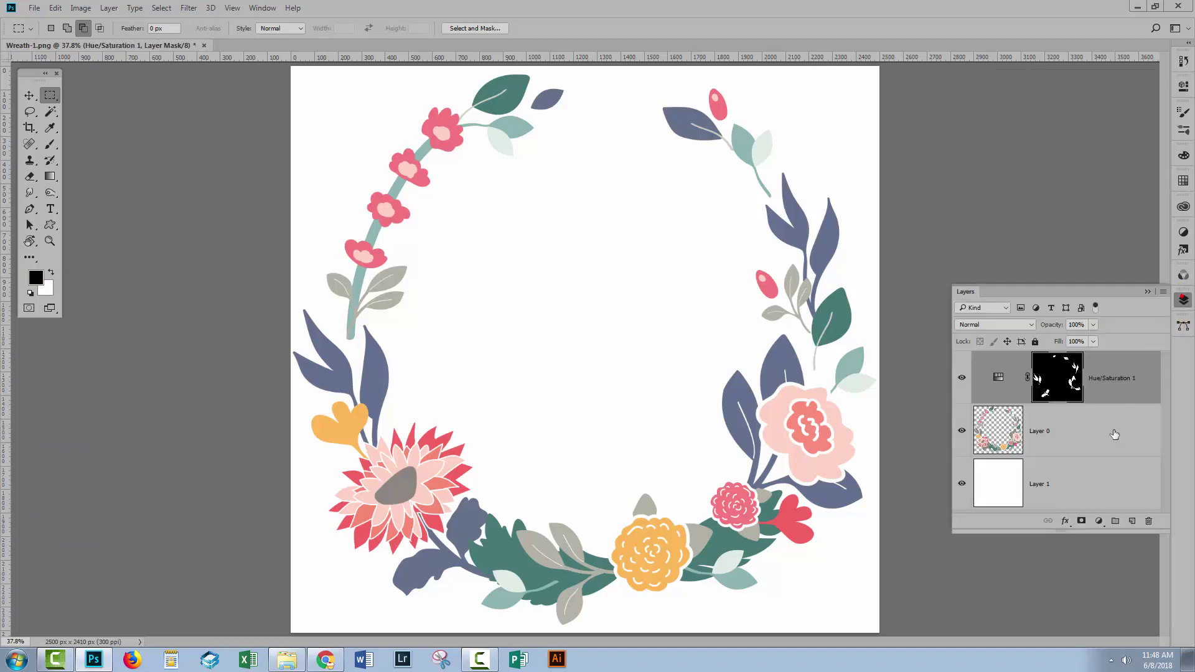
click(998, 430)
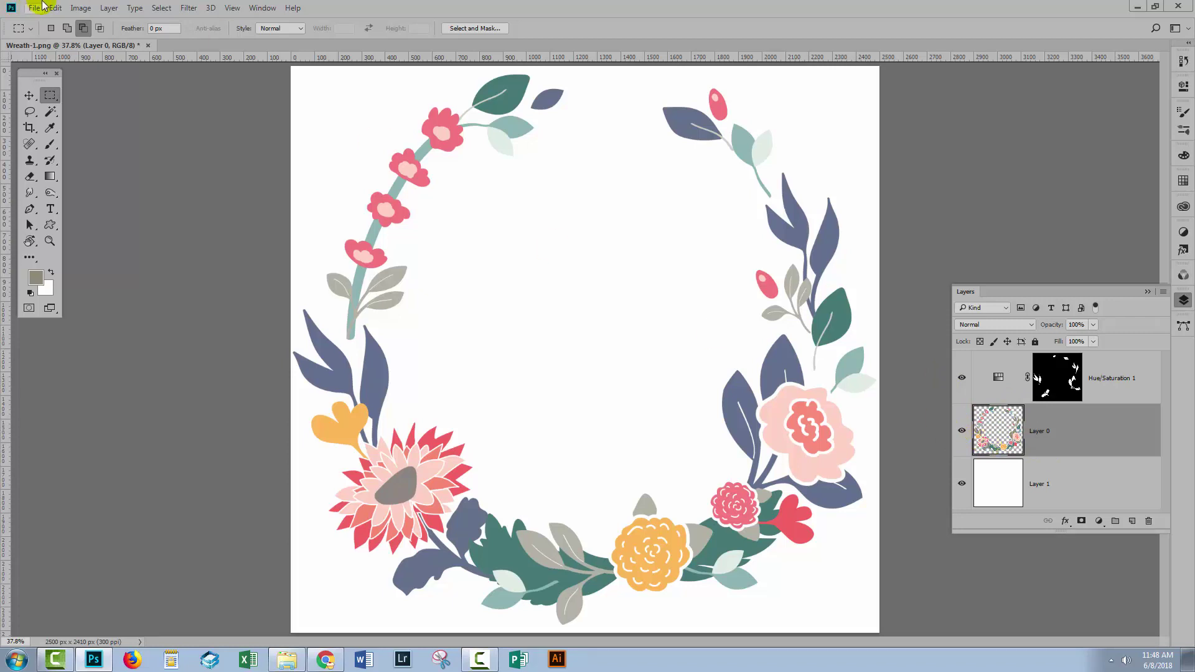
Open Color Range on Layer 0 and sample a dark green leaf.
click(160, 8)
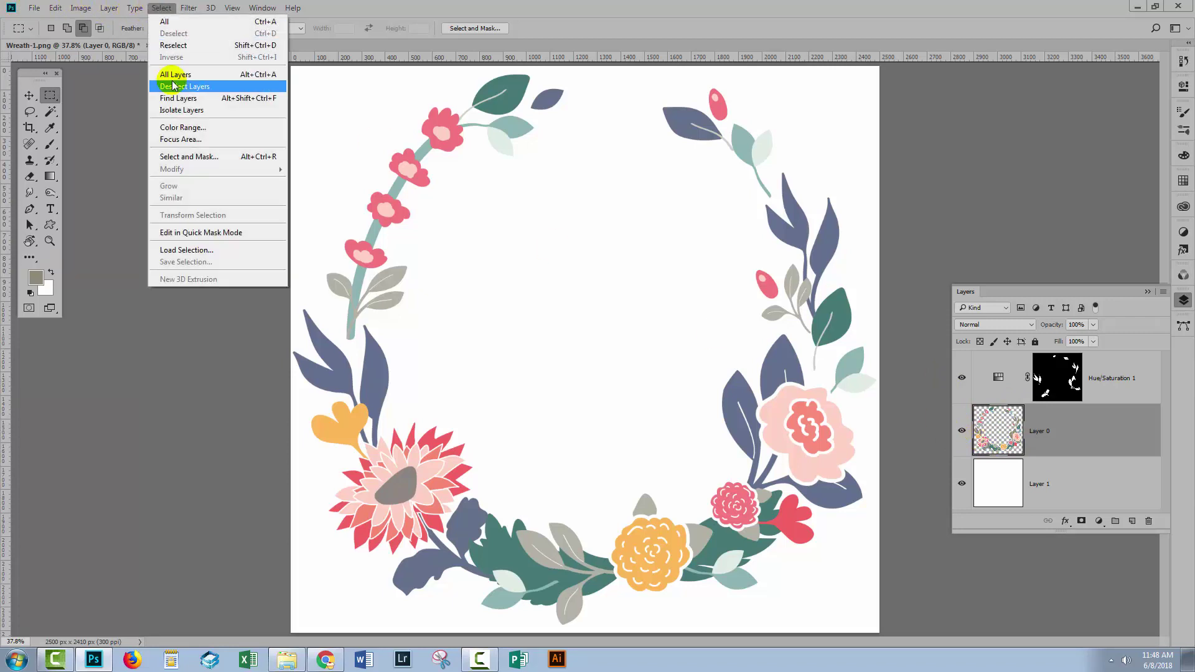
click(187, 127)
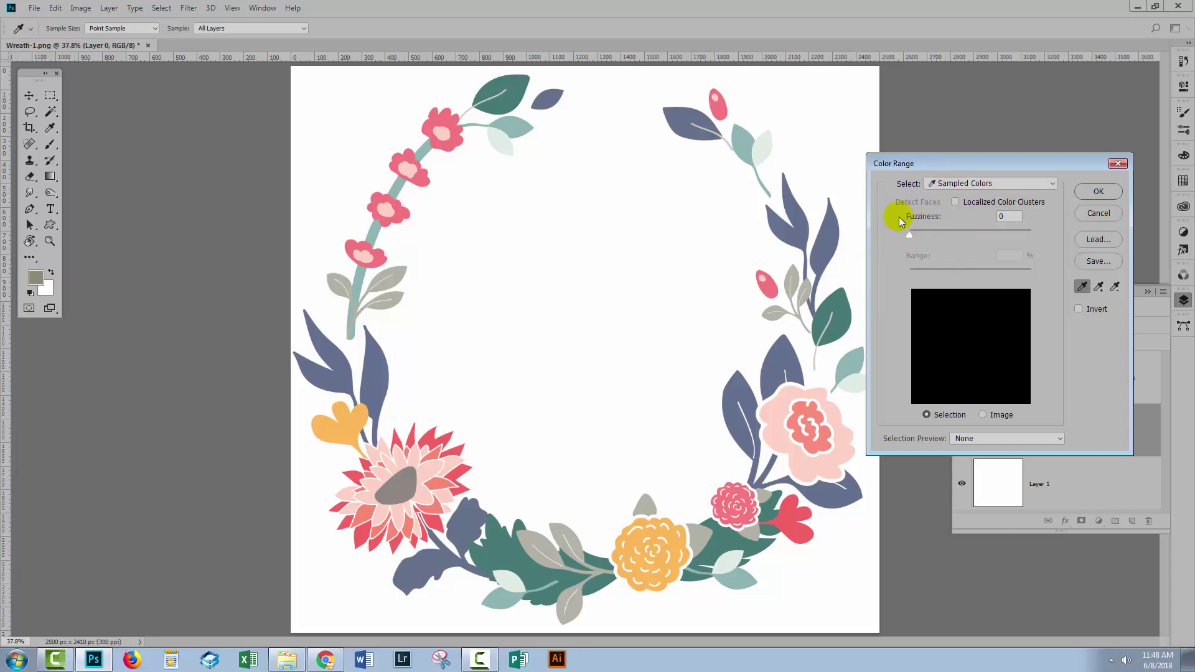
click(1082, 287)
click(1082, 286)
click(510, 549)
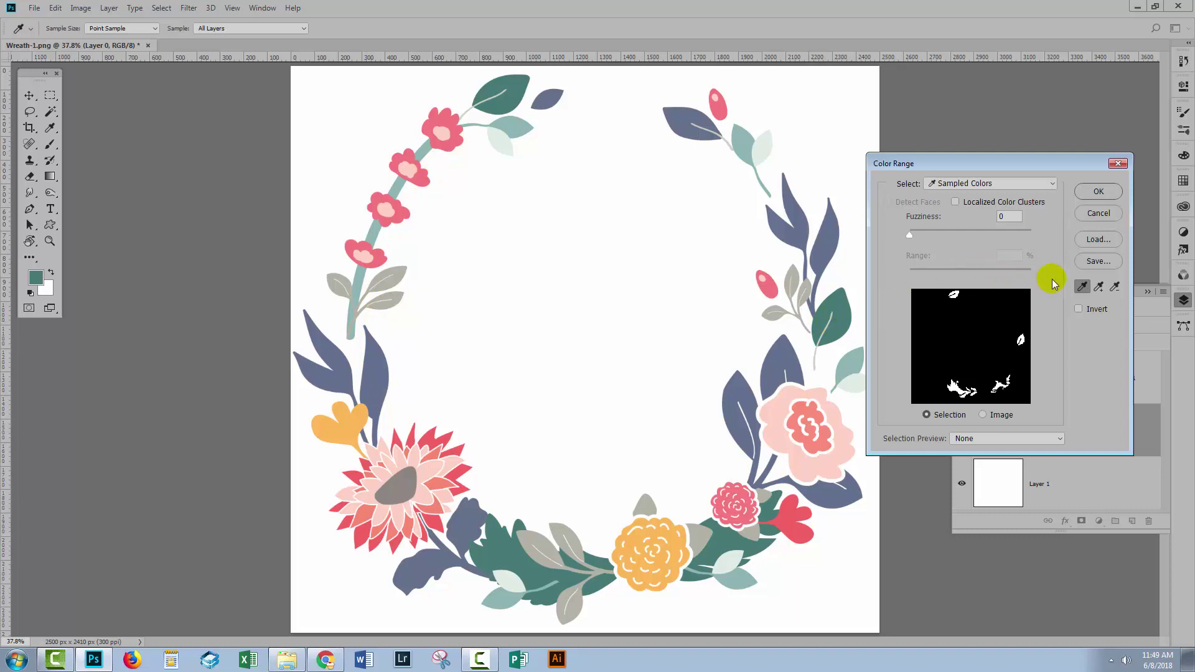
Try adding a light teal leaf to the sample, undo it, and apply the dark green leaf selection.
click(1098, 288)
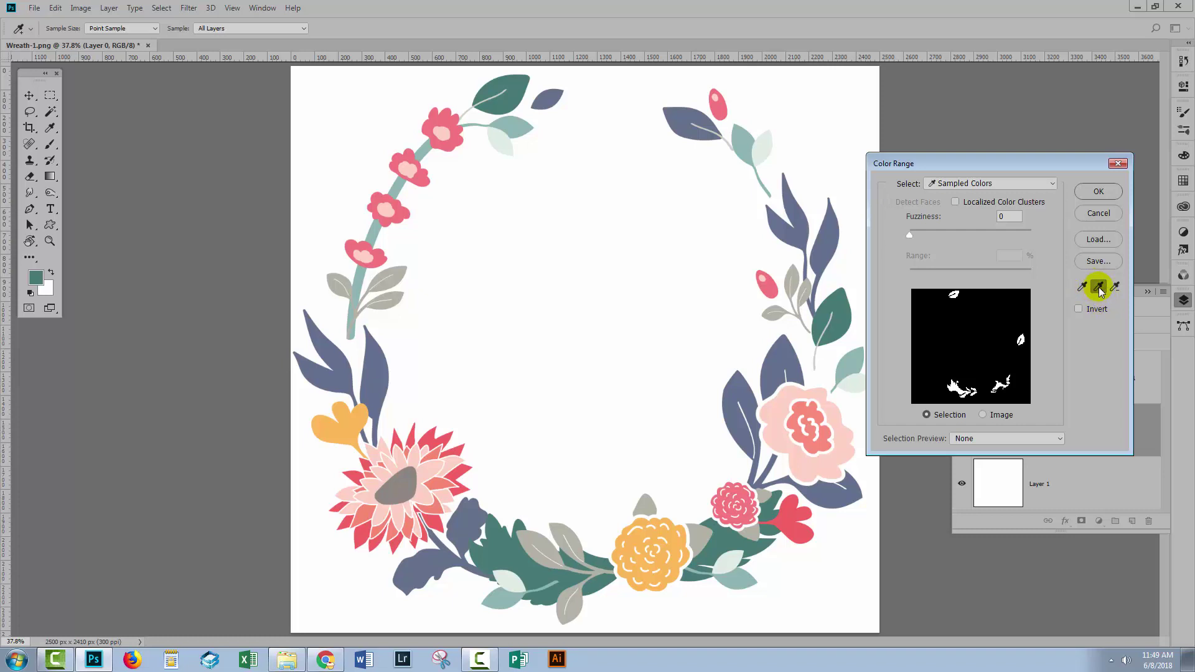
click(849, 366)
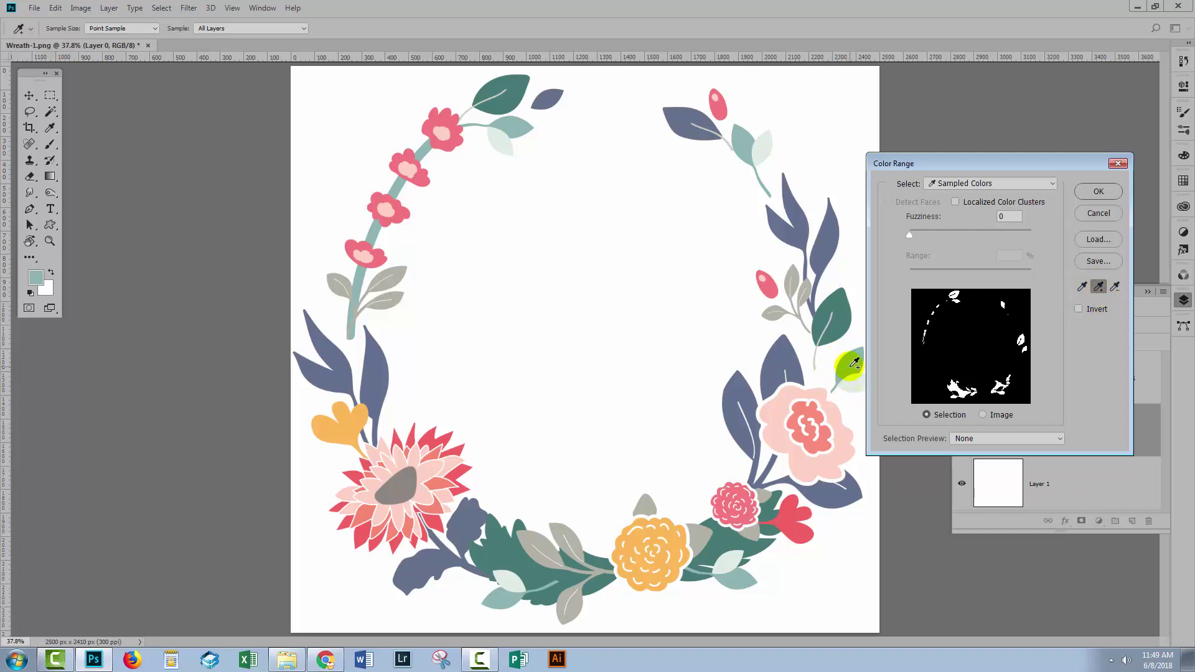
key(ctrl)
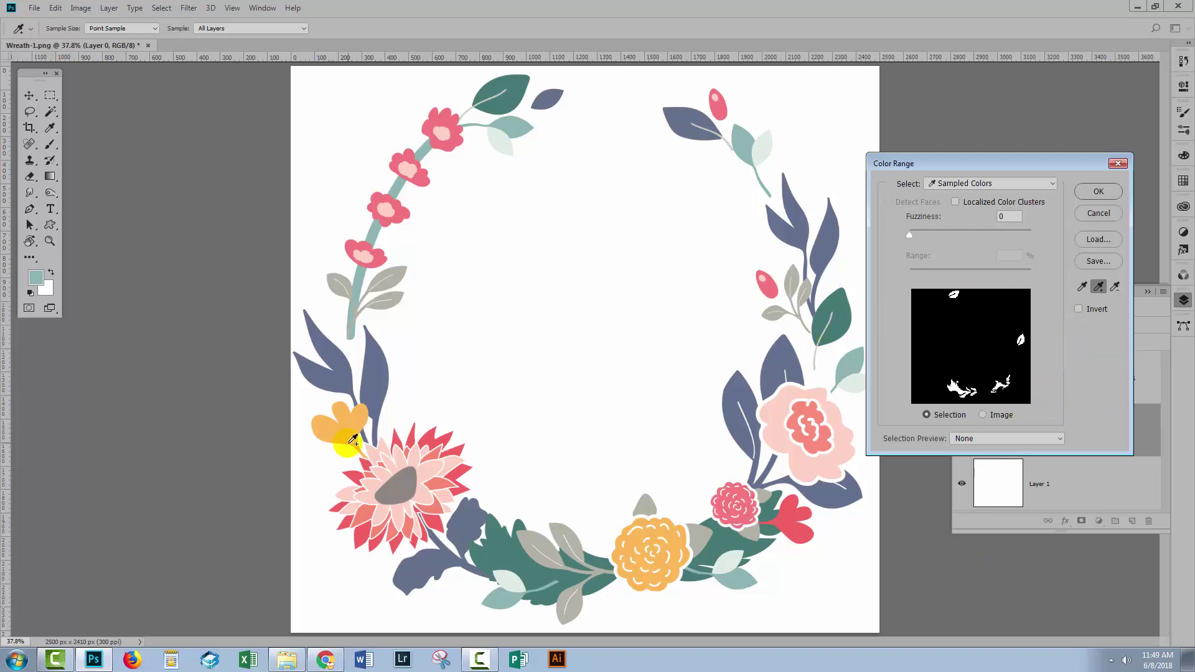
click(1098, 192)
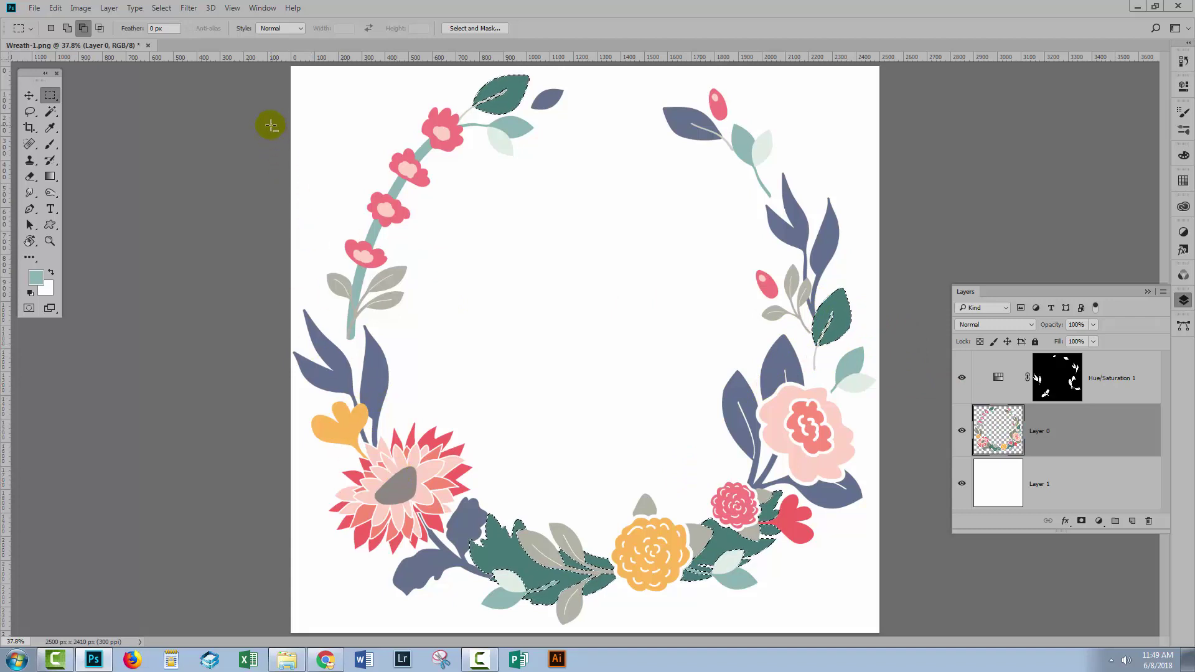
Add a Curves 1 adjustment layer and float its settings beside the artwork.
click(114, 7)
mouse_move(160, 169)
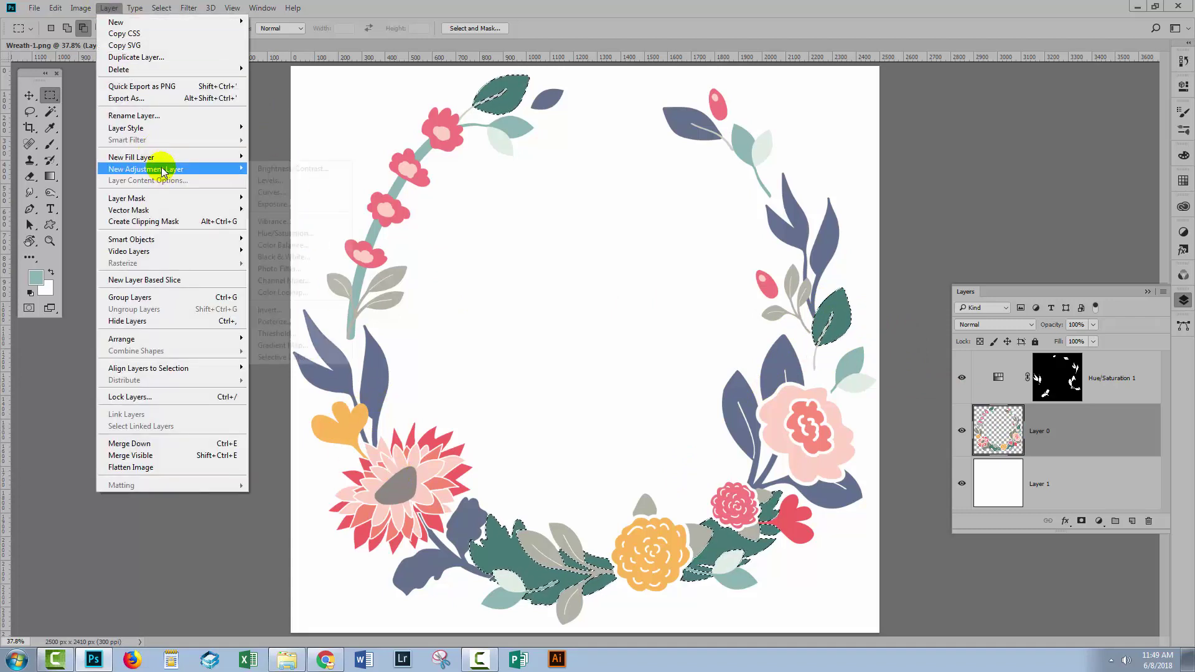
click(288, 191)
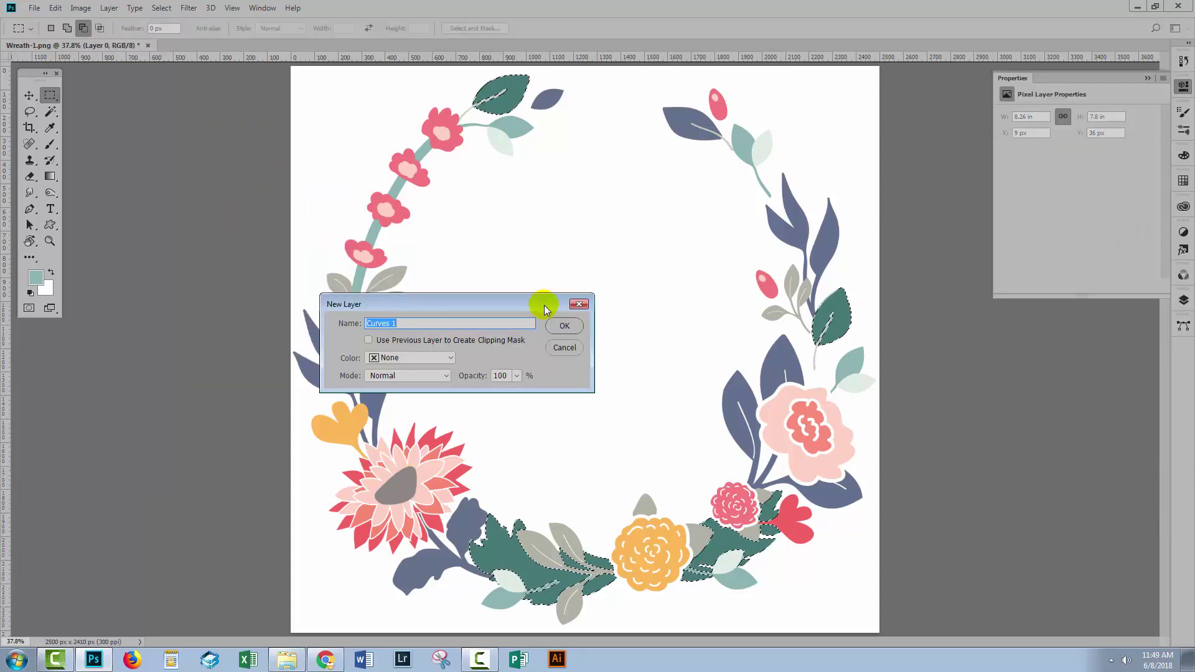
click(563, 325)
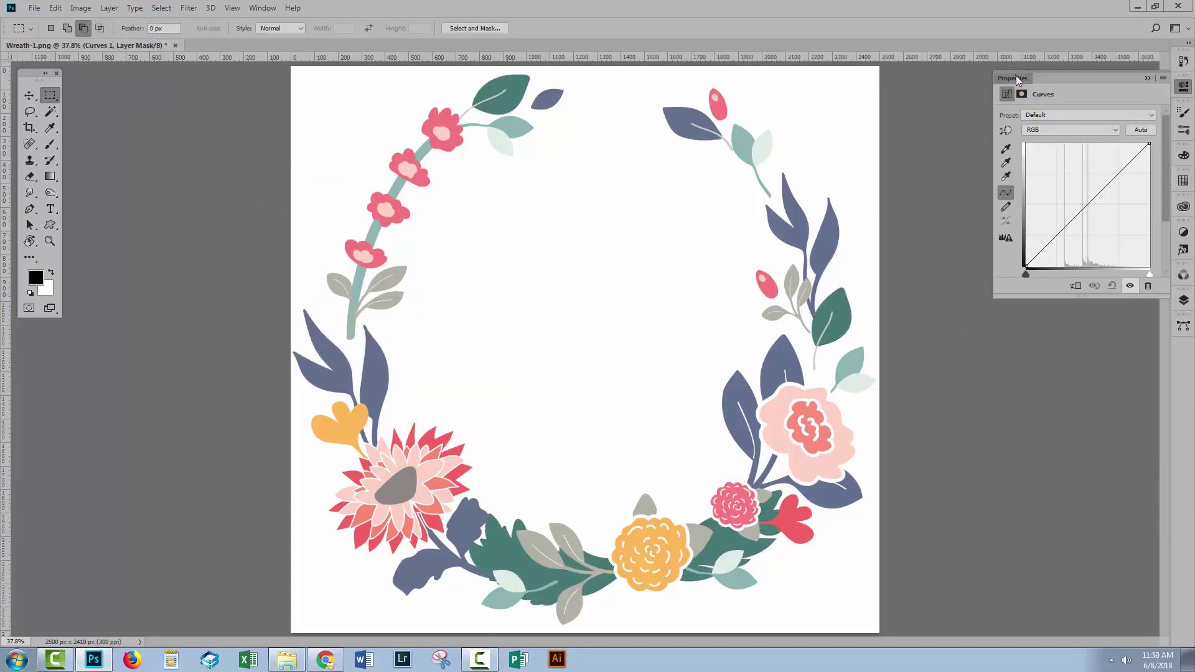
drag(1016, 76, 949, 262)
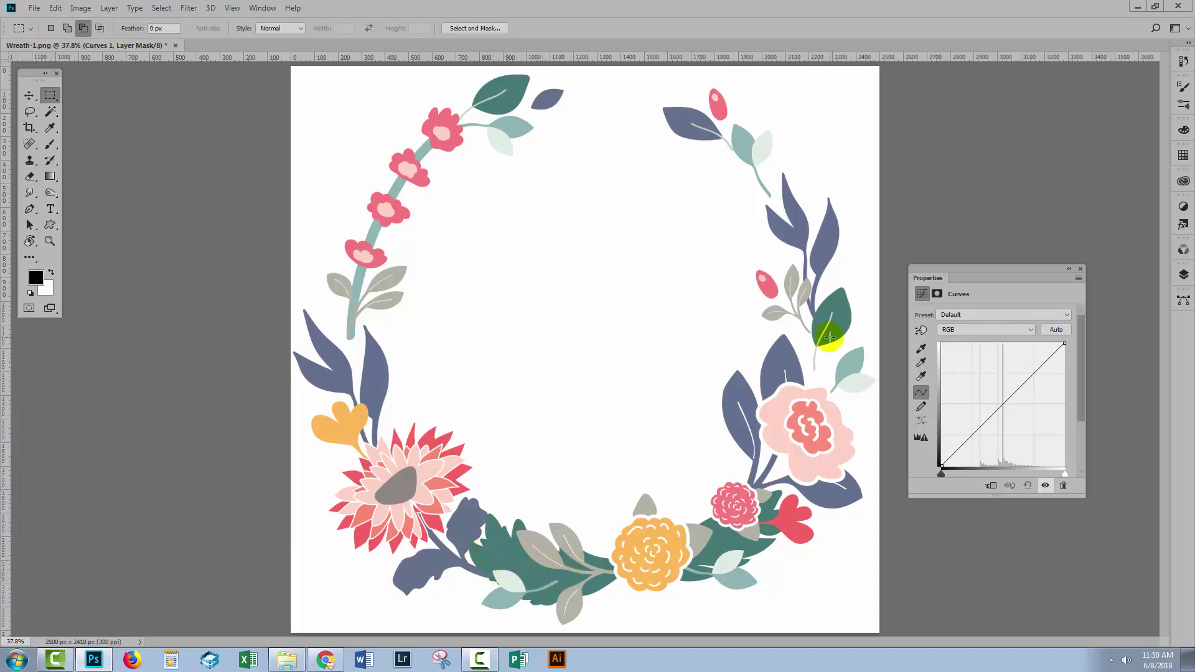
Pull the Green channel curve down-right so the dark green leaves turn purple.
click(990, 330)
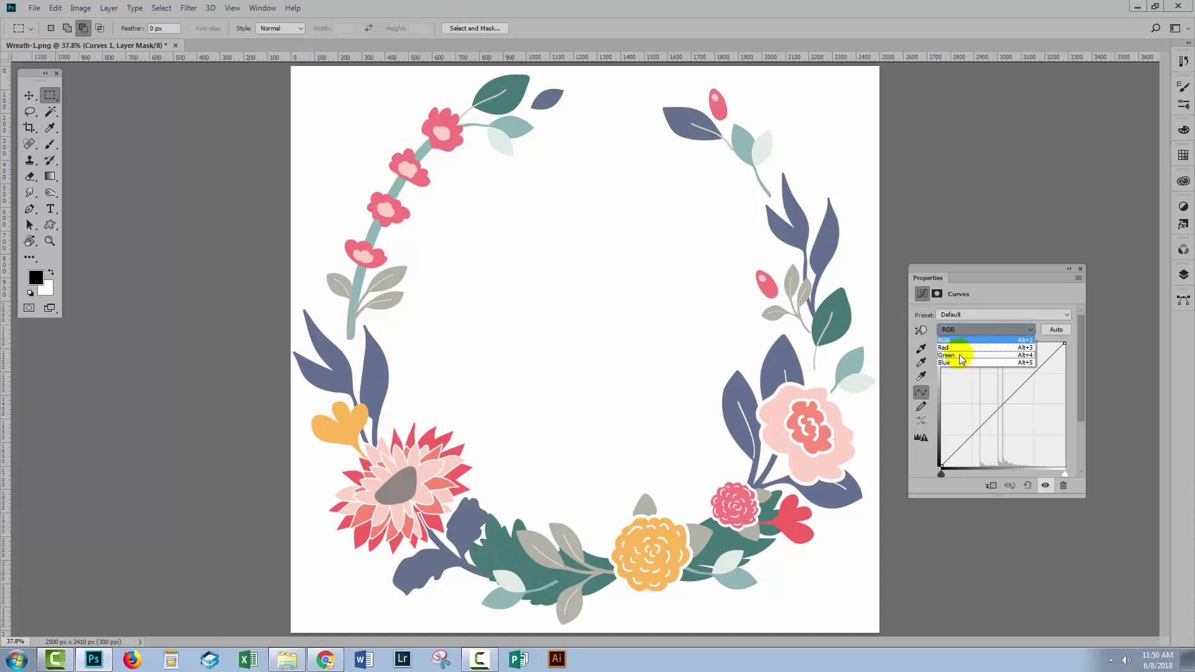
click(961, 355)
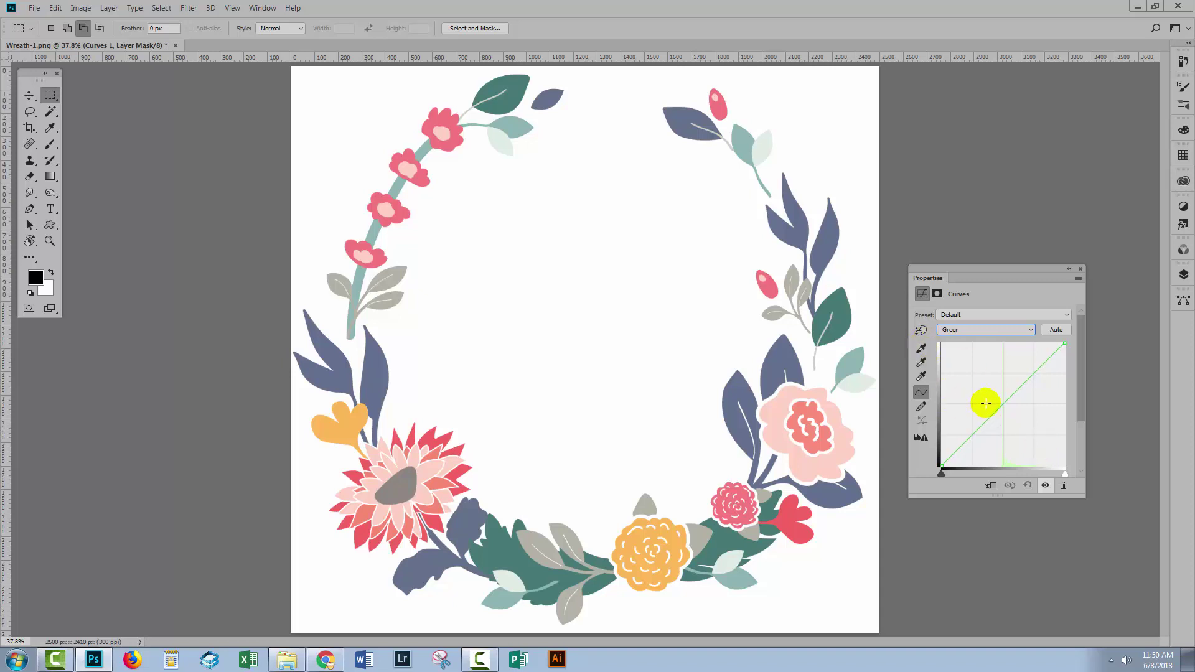
mouse_move(1001, 402)
mouse_down()
mouse_move(1021, 428)
mouse_move(980, 380)
mouse_move(1001, 414)
mouse_move(1021, 414)
mouse_up()
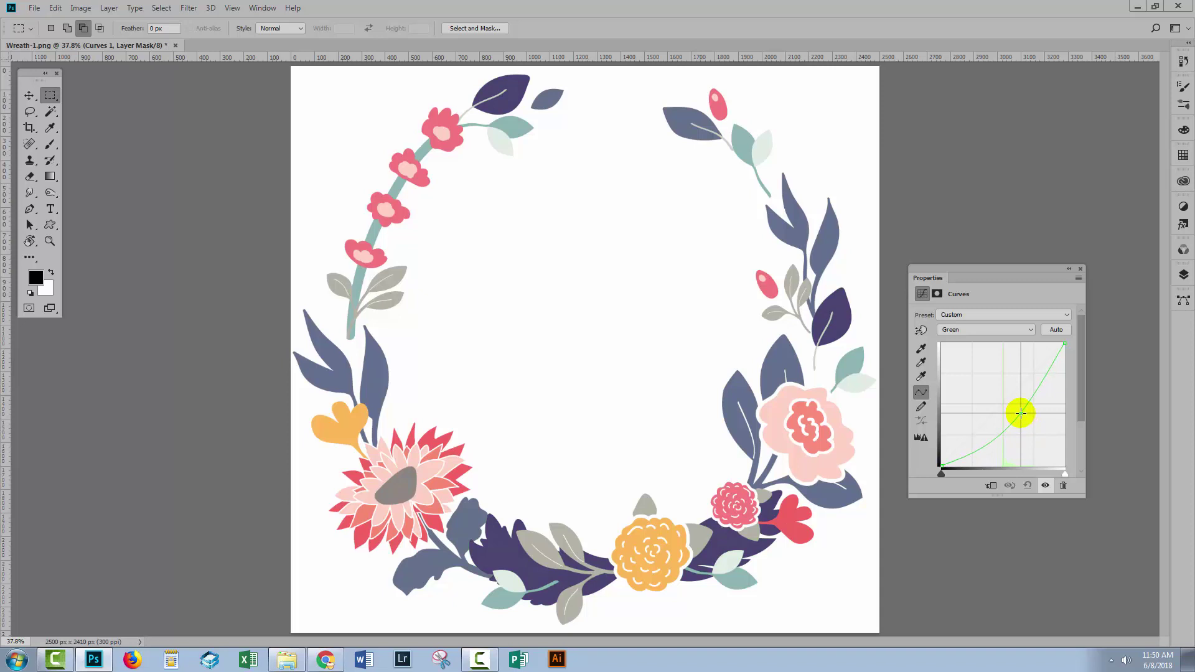
Lift the Blue and Red curves of Curves 1 for plum-red leaves, then close the curve settings.
click(976, 327)
click(965, 363)
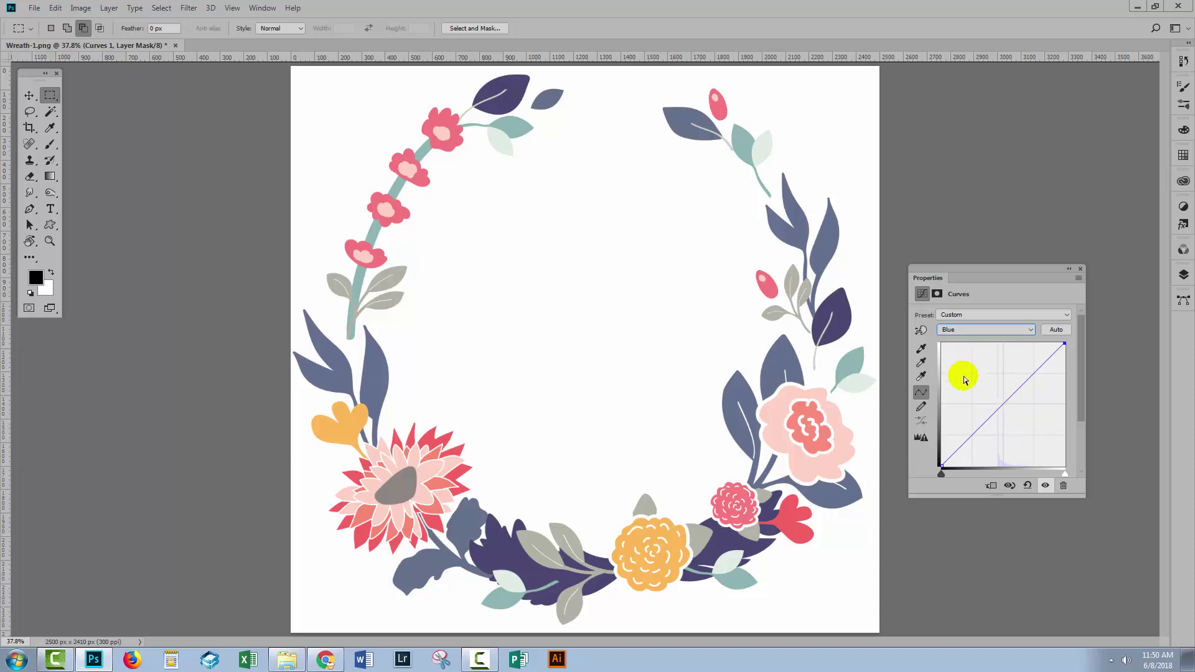
mouse_move(996, 408)
mouse_down()
mouse_move(964, 361)
mouse_move(1025, 427)
mouse_move(1012, 389)
mouse_move(1000, 408)
mouse_up()
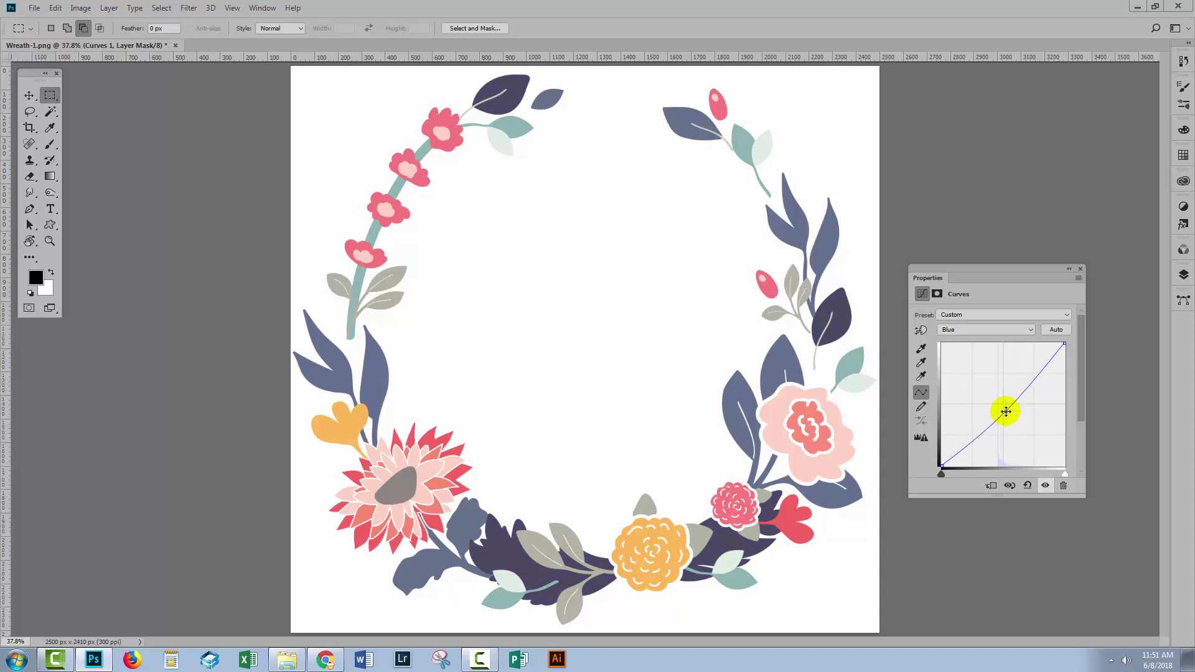
click(977, 330)
click(963, 348)
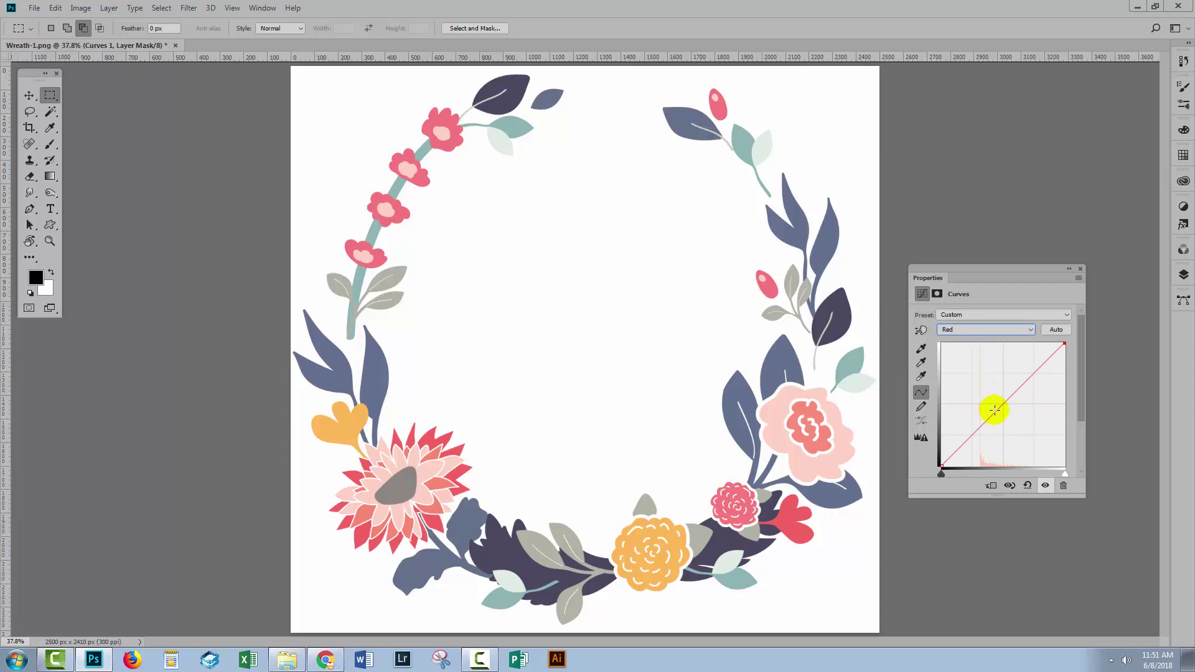
mouse_move(994, 413)
mouse_down()
mouse_move(979, 371)
mouse_move(1025, 442)
mouse_move(1048, 427)
mouse_move(1019, 427)
mouse_move(990, 400)
mouse_up()
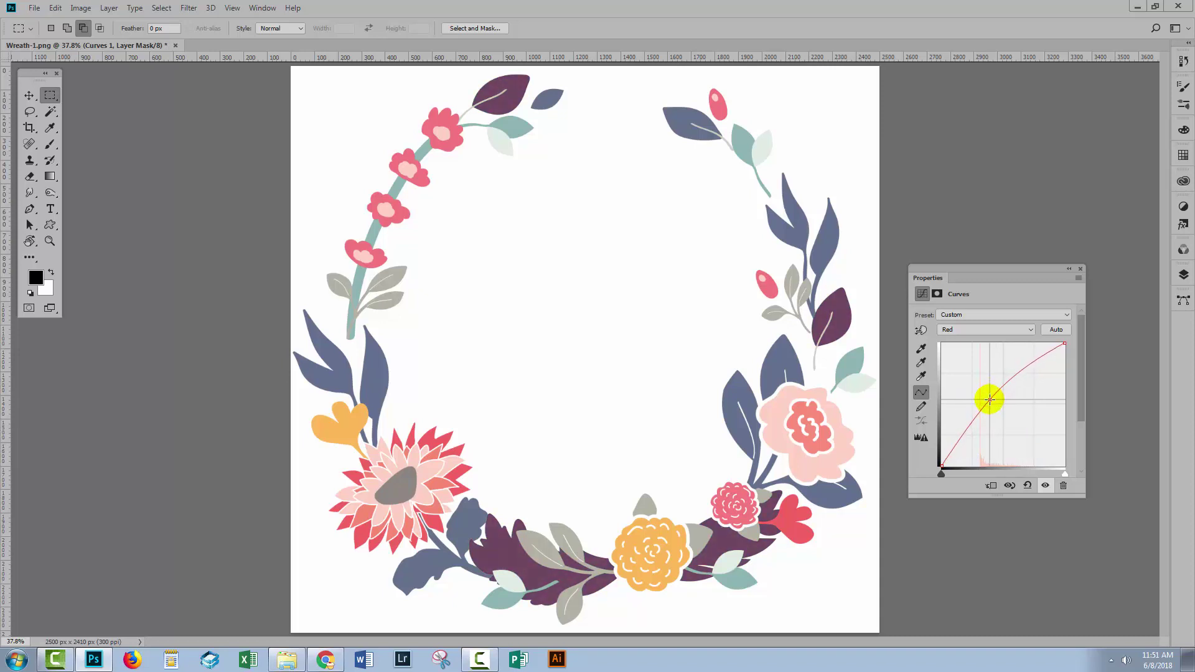
click(1081, 270)
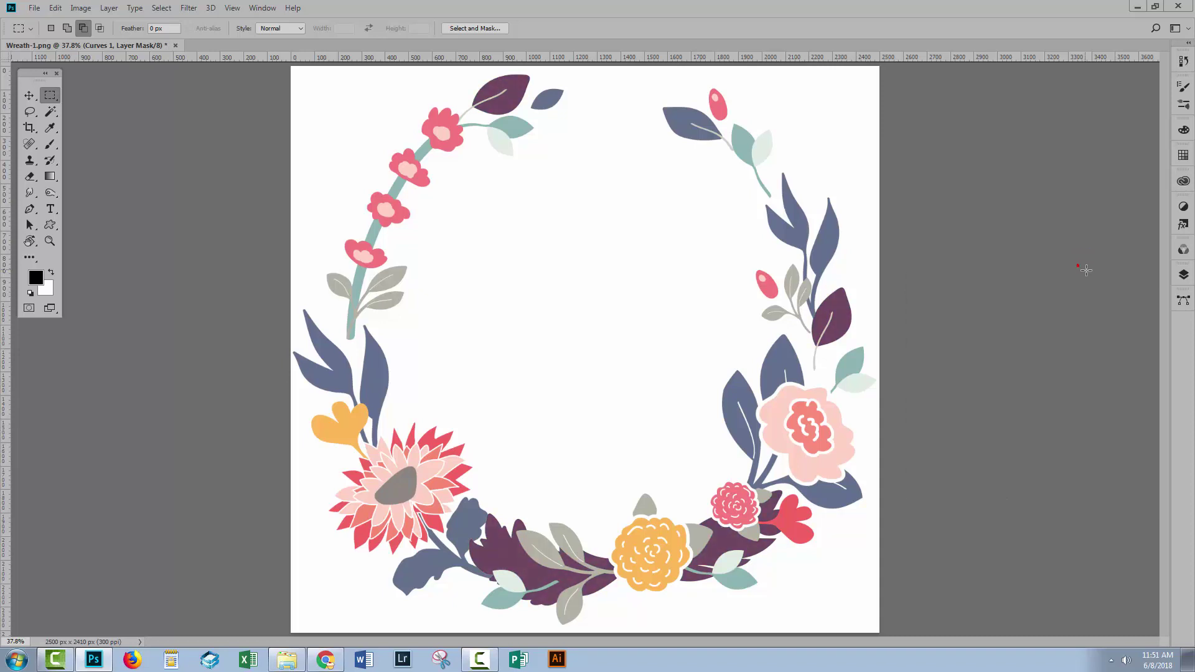
click(1181, 279)
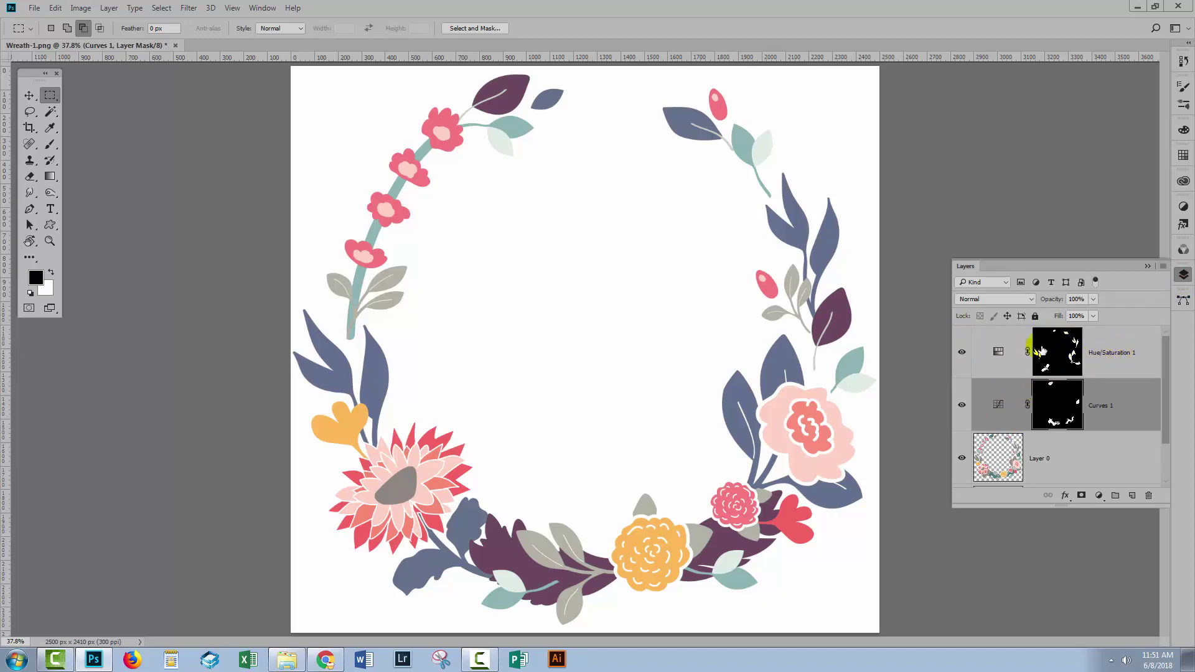
click(961, 352)
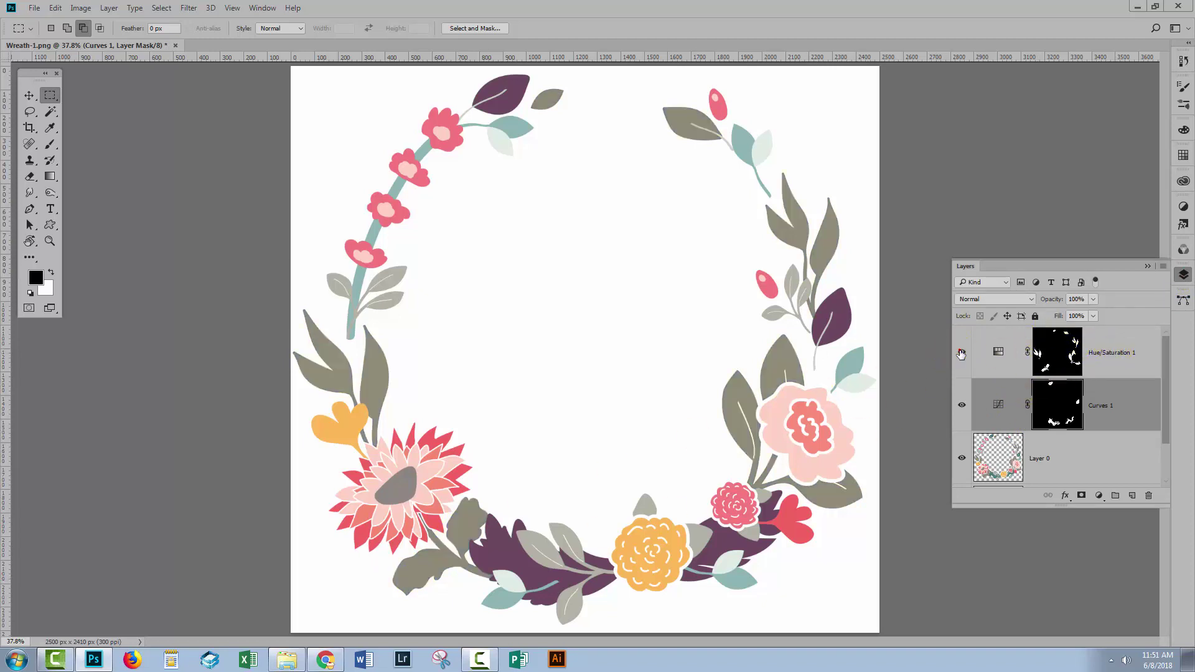
click(961, 352)
click(961, 352)
click(961, 352)
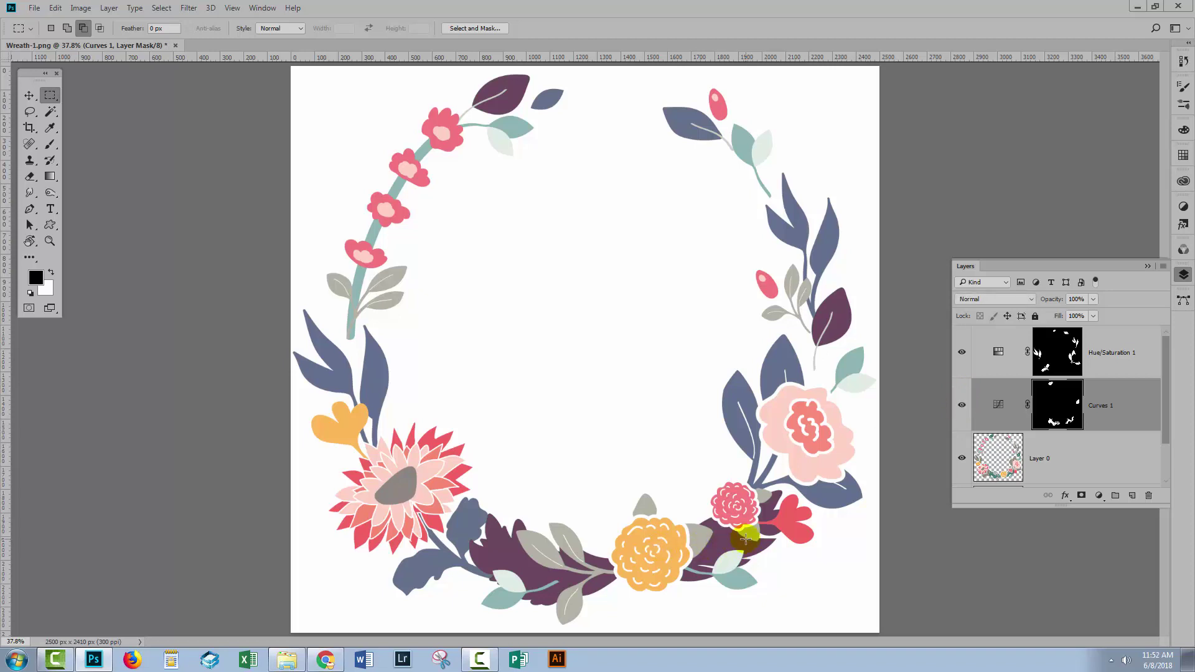
click(962, 405)
click(961, 405)
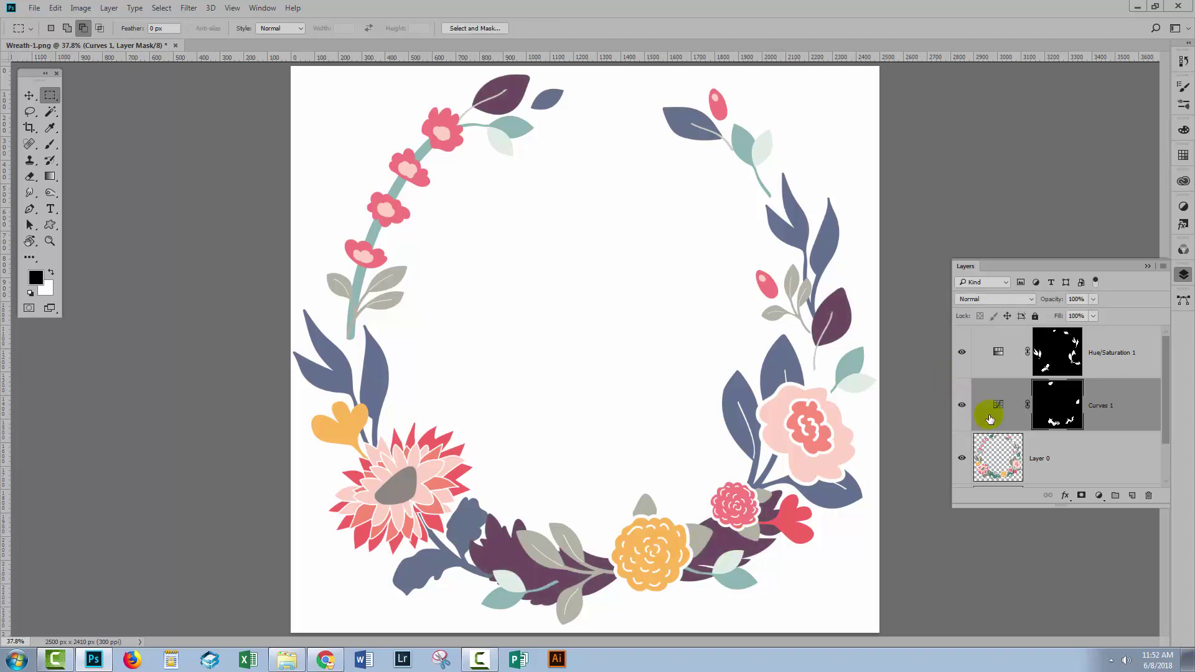
click(1077, 467)
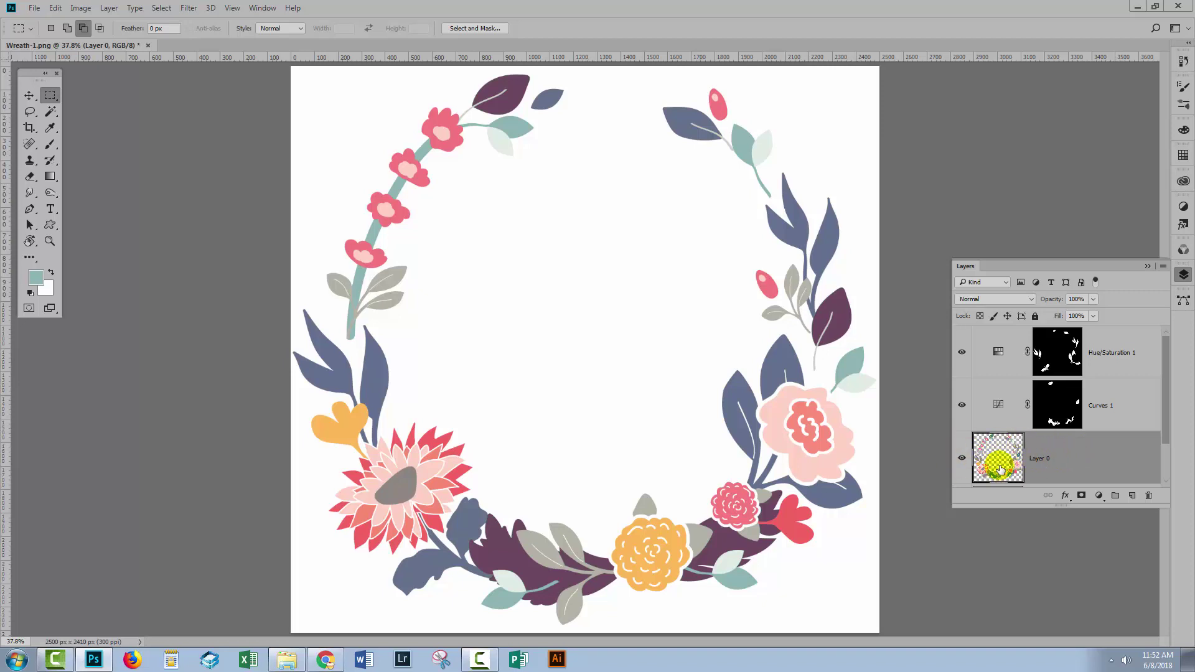
Open Image > Adjustments > Replace Color on Layer 0.
click(81, 8)
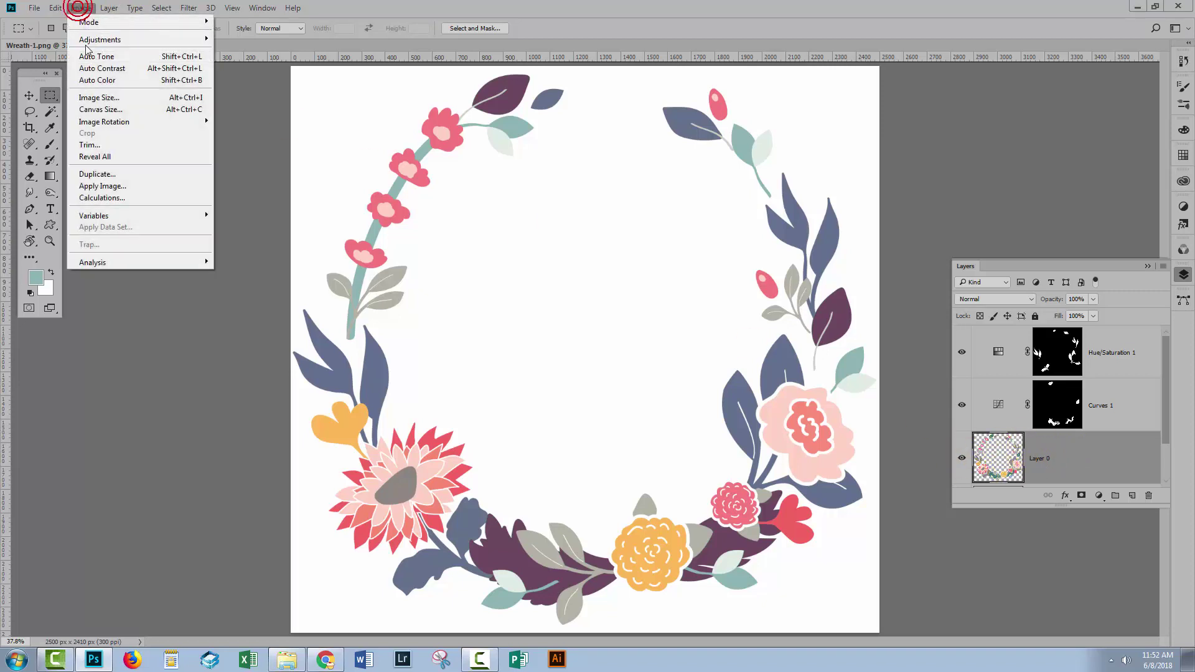
mouse_move(94, 39)
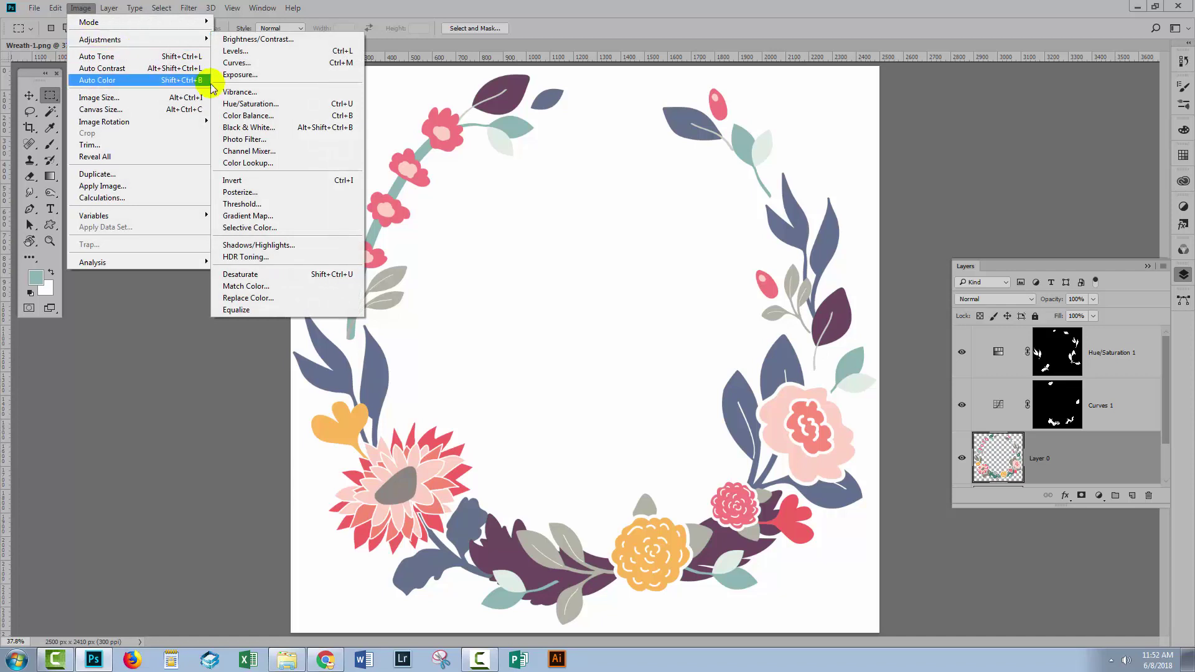
click(247, 299)
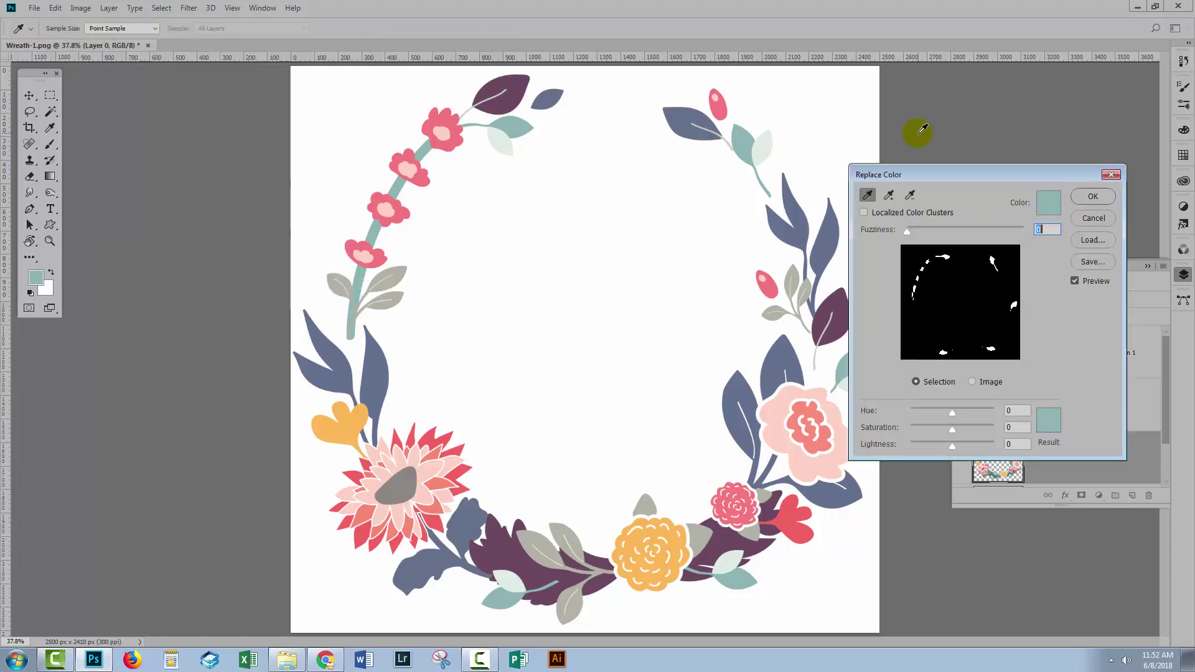
Sample the pink rose centre, then add other pink centres, the dahlia and a bud to the sample.
drag(921, 175, 966, 168)
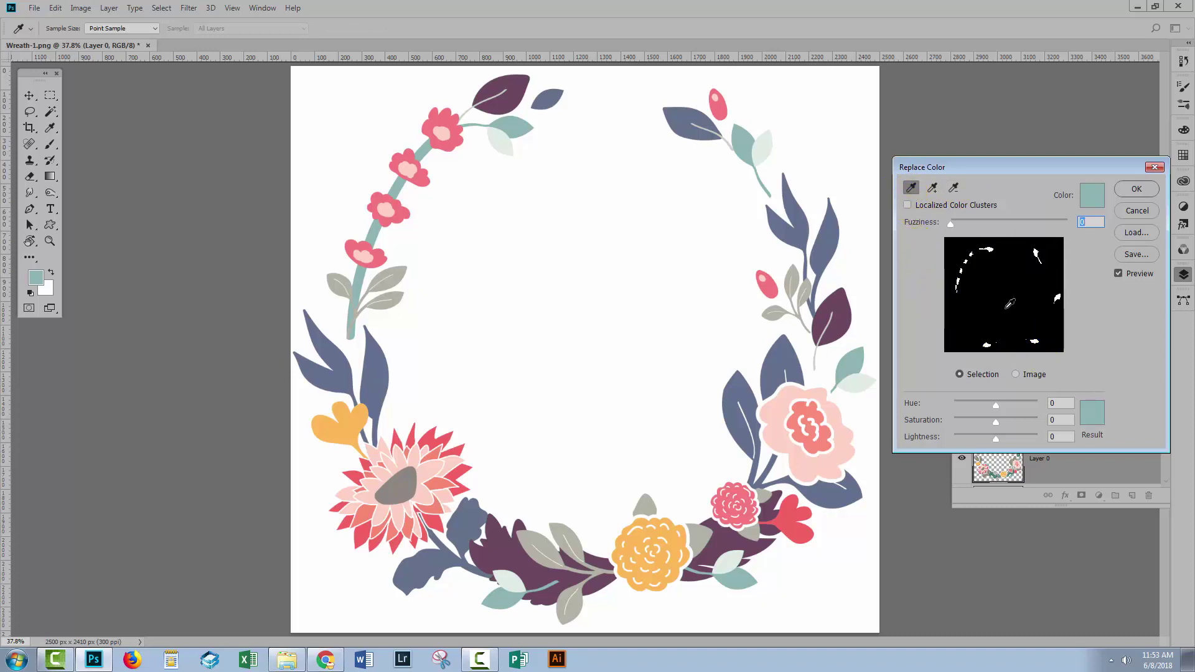
click(805, 406)
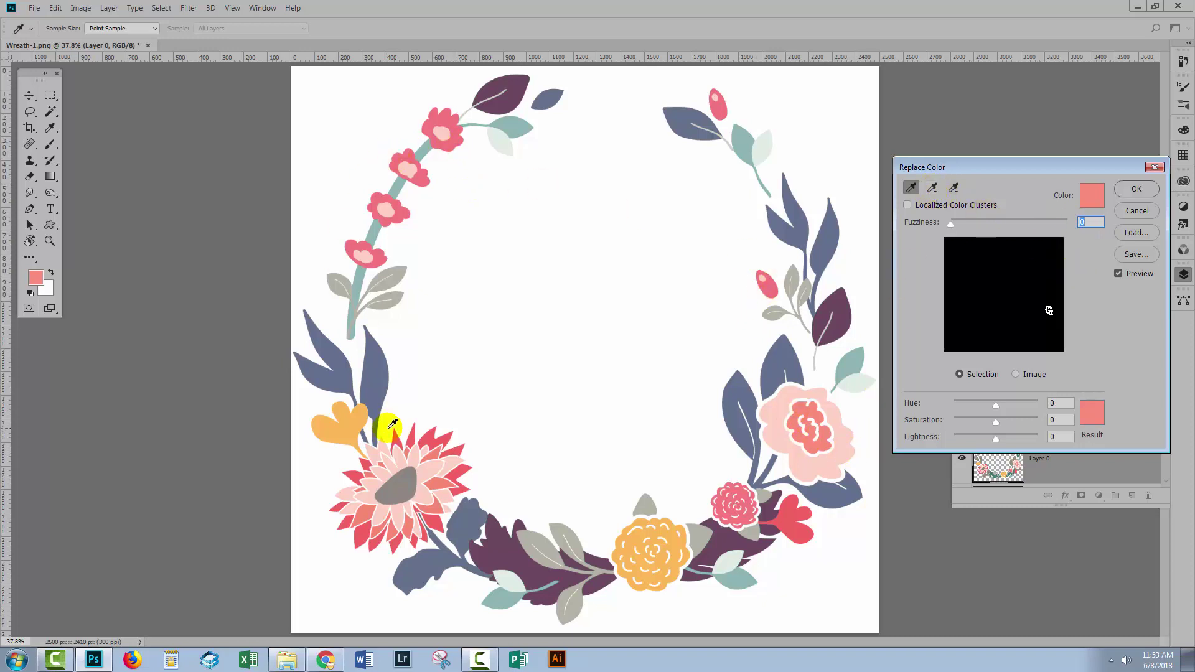
click(932, 190)
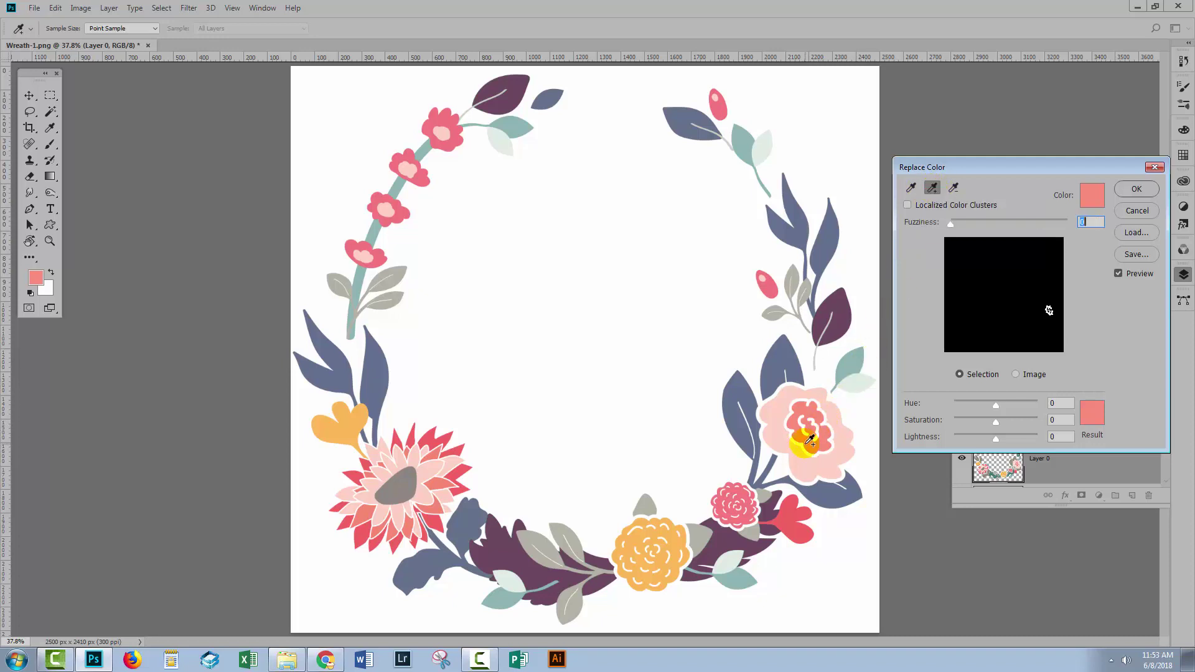
click(745, 489)
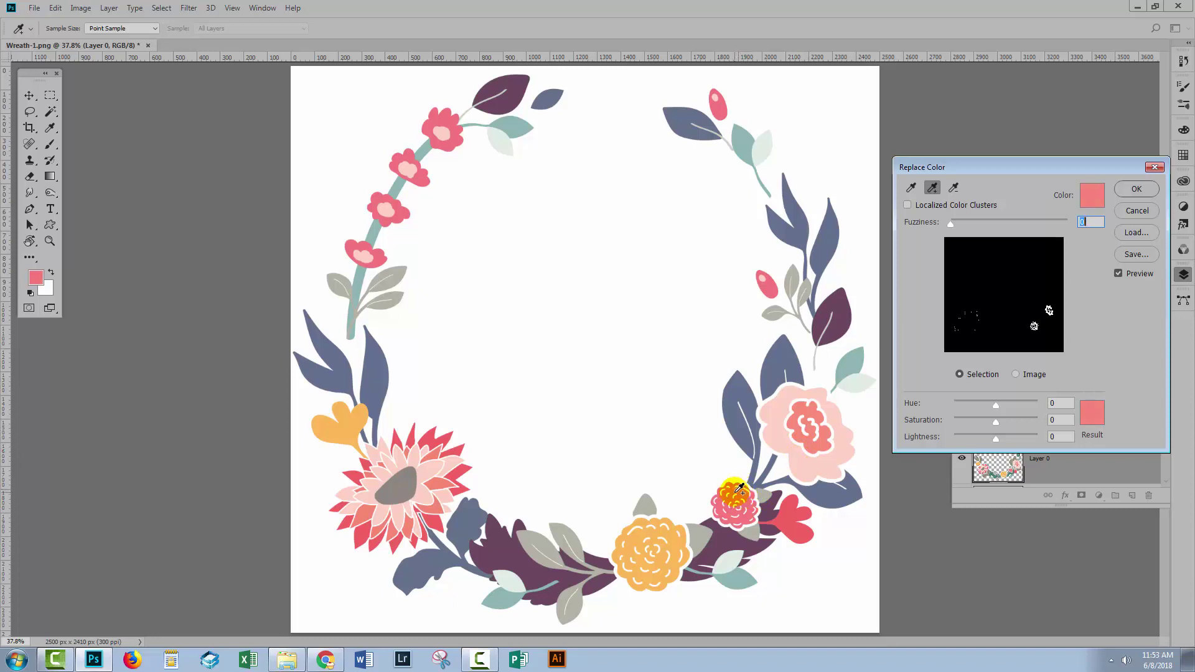
click(461, 468)
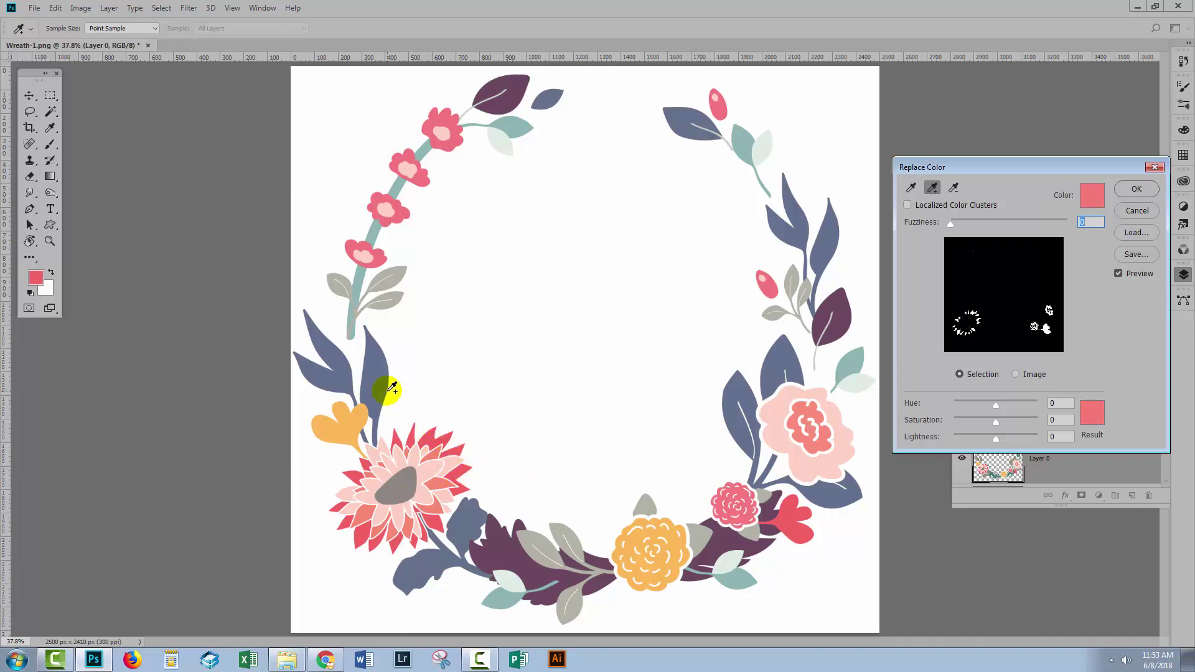
click(766, 283)
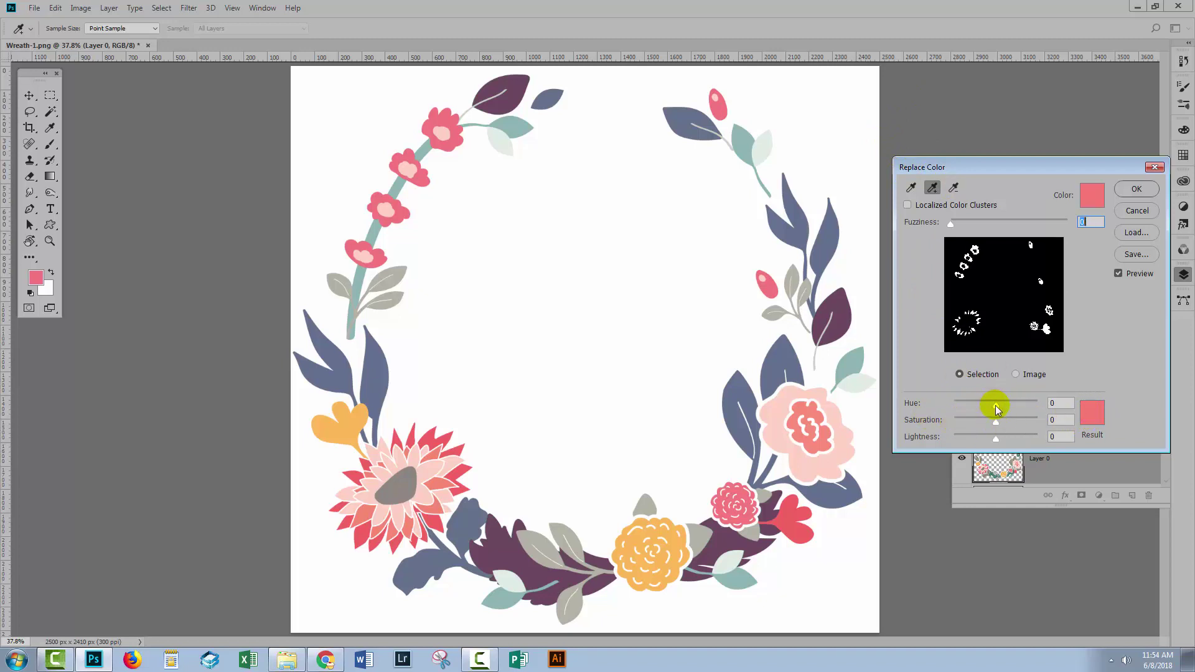
Reset Hue to 0 and open the Result colour picker, moving it away from the wreath.
mouse_move(995, 405)
mouse_down()
mouse_move(972, 405)
mouse_move(1015, 404)
mouse_move(999, 406)
mouse_up()
click(1059, 403)
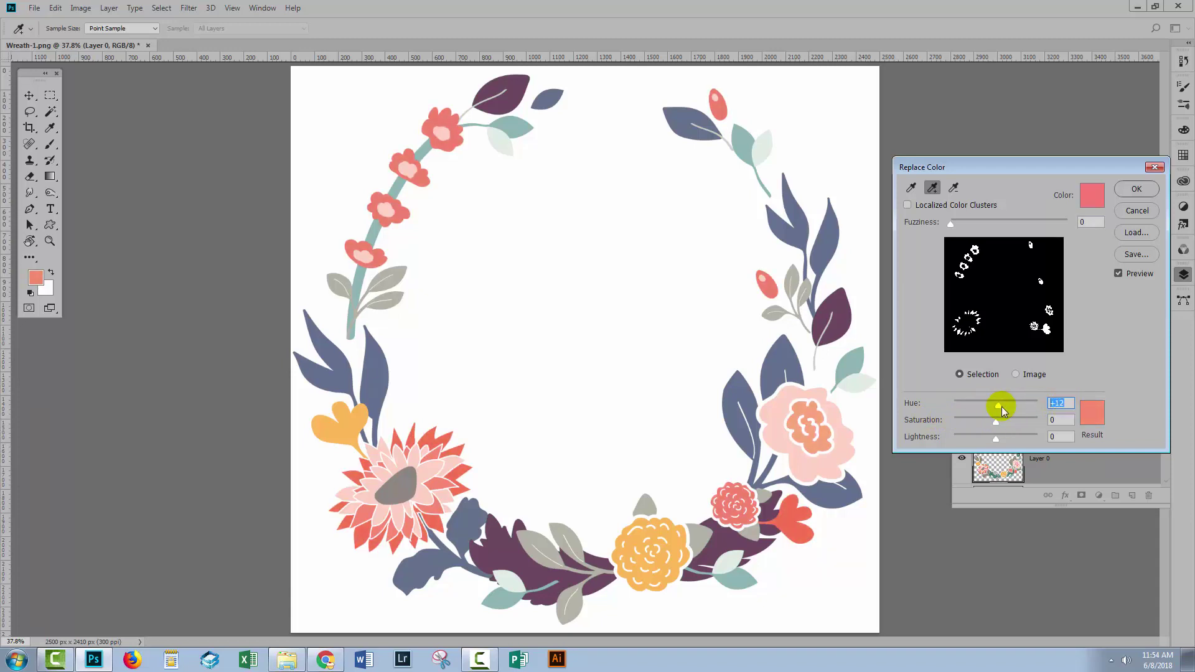
text(0)
key(Tab)
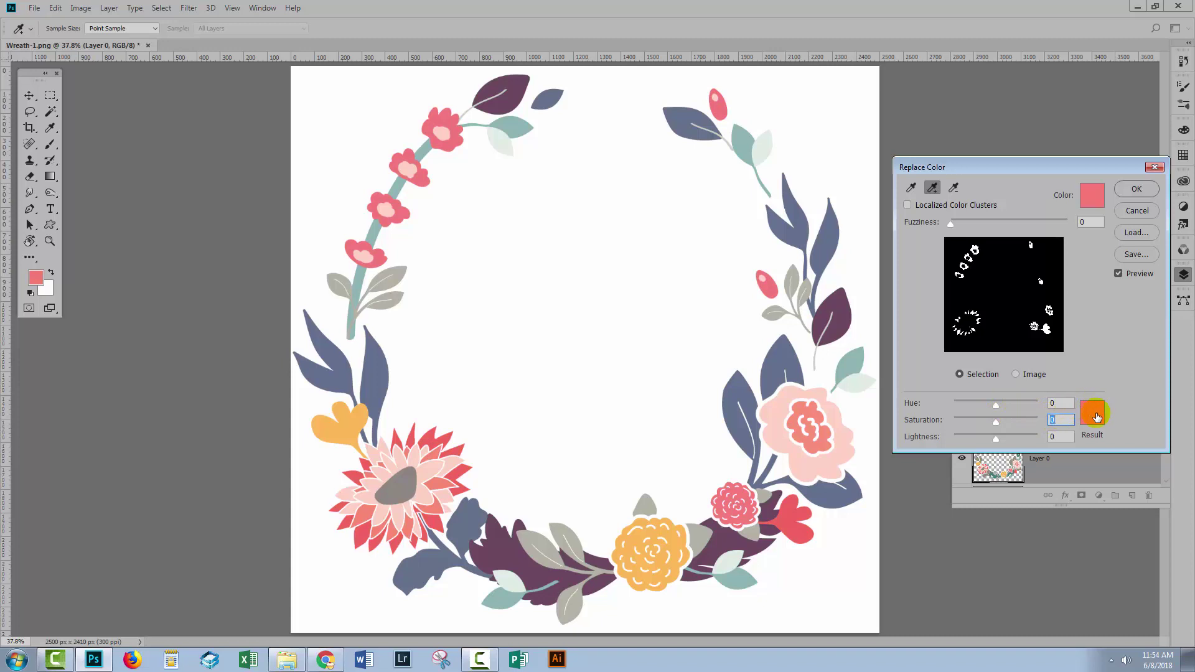
click(1092, 412)
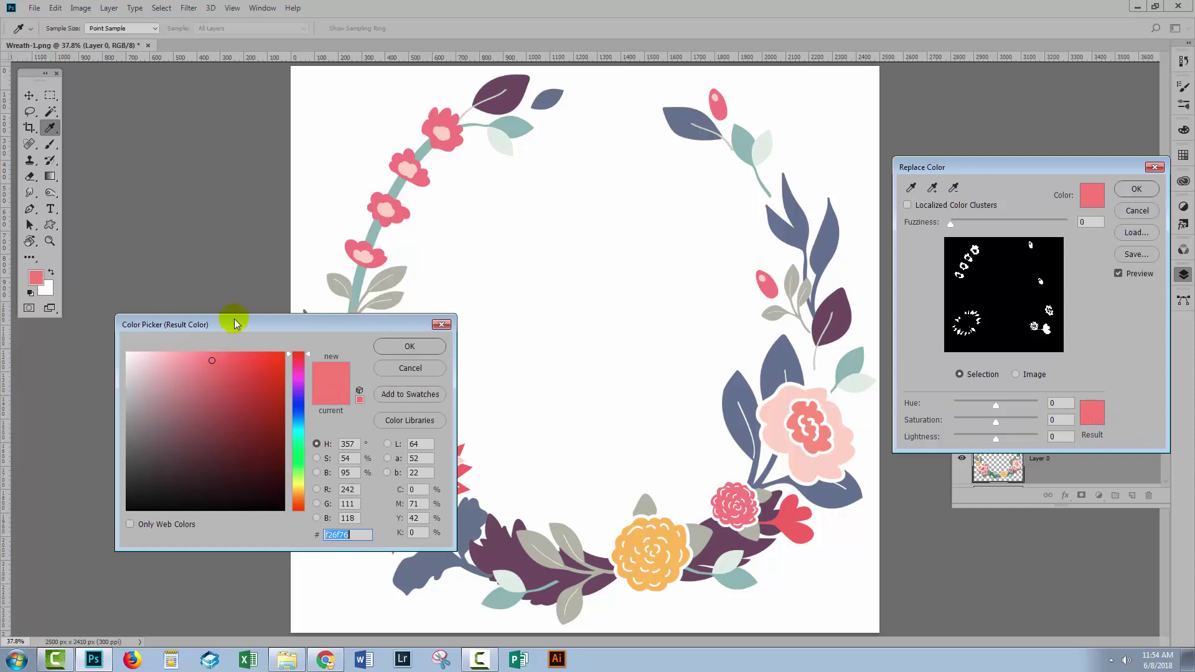
drag(229, 327, 138, 389)
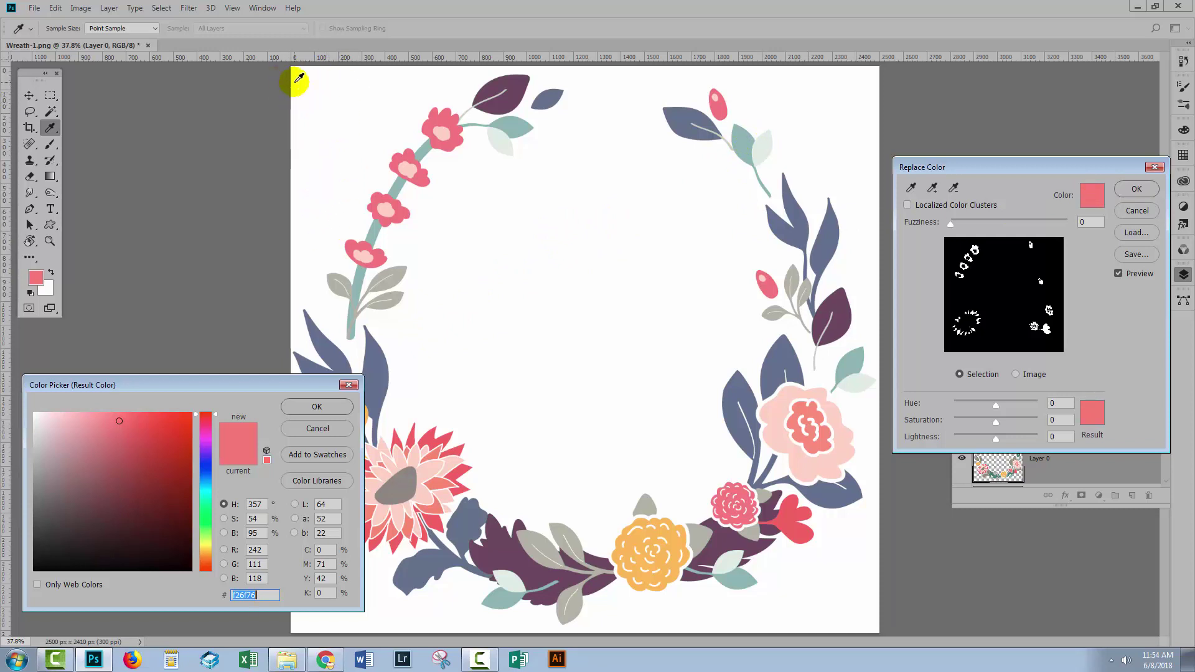
Pick a slightly desaturated blue-teal from the wreath as the replacement colour and accept it.
click(398, 273)
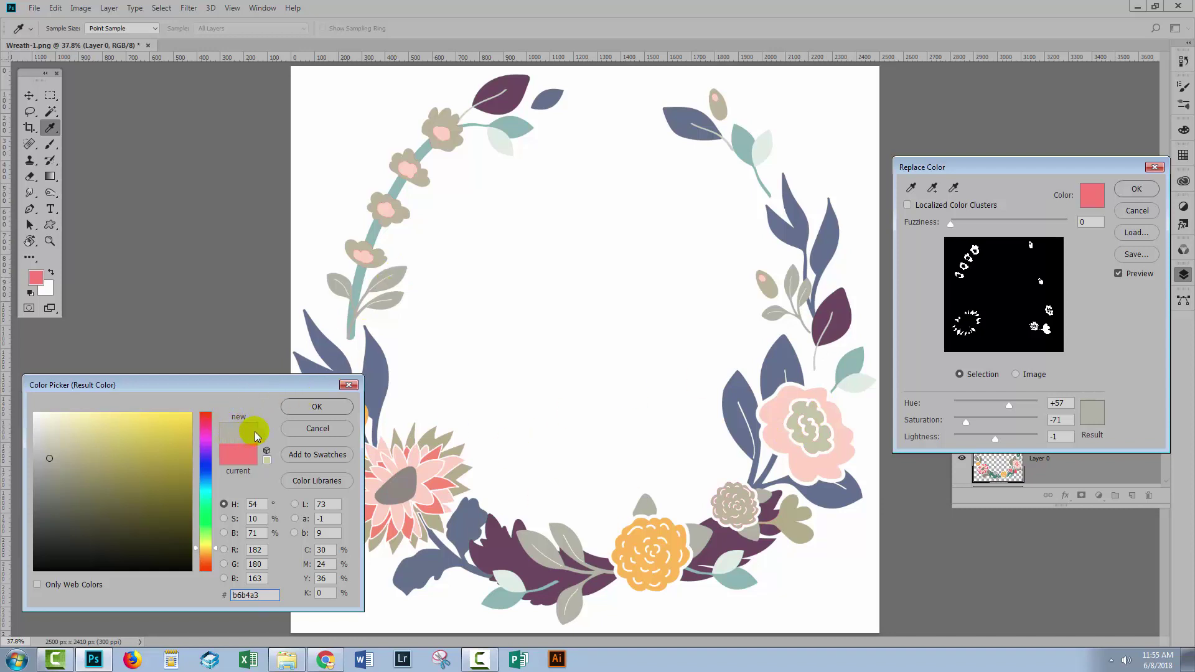
click(381, 360)
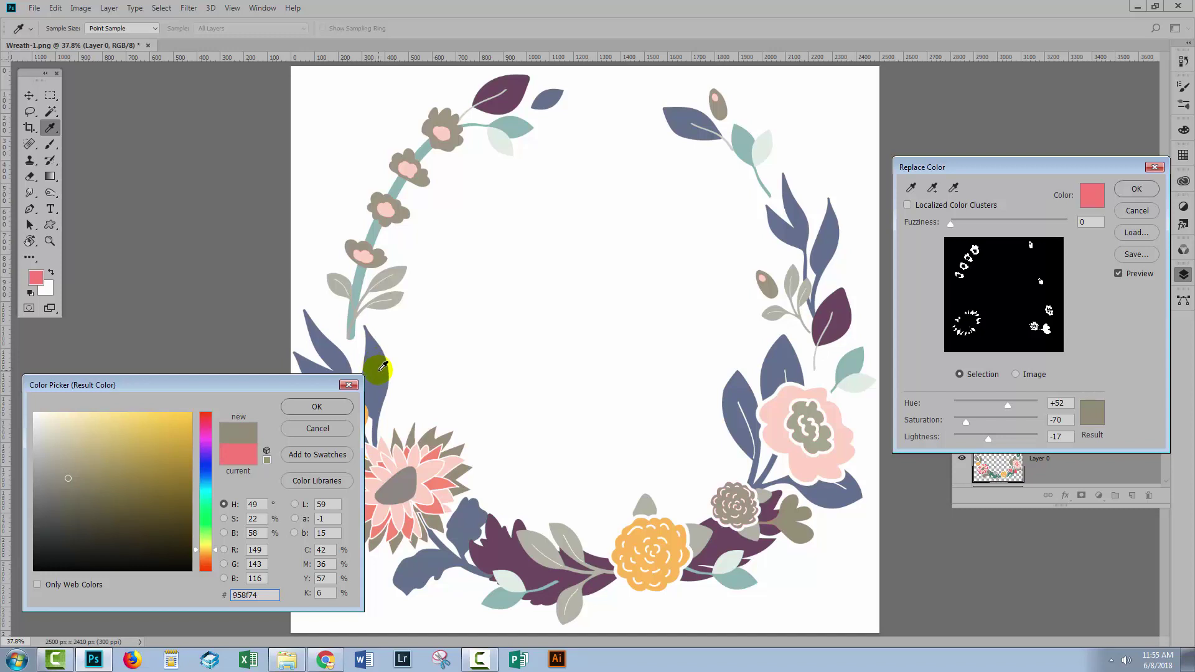
click(769, 140)
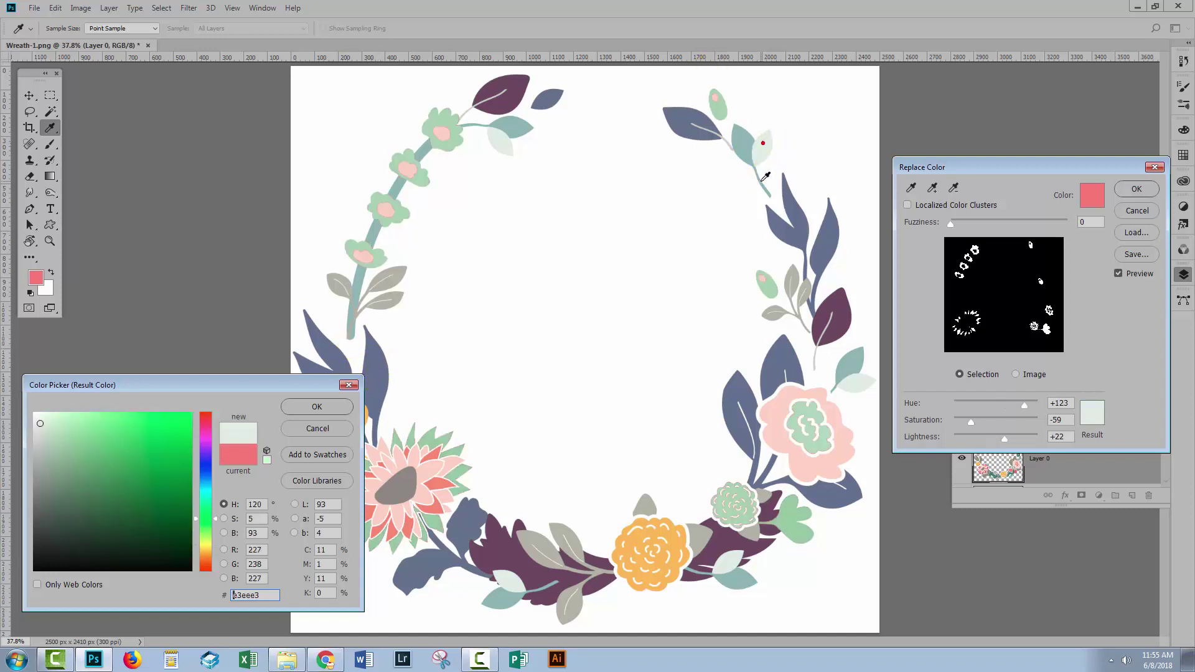
click(841, 304)
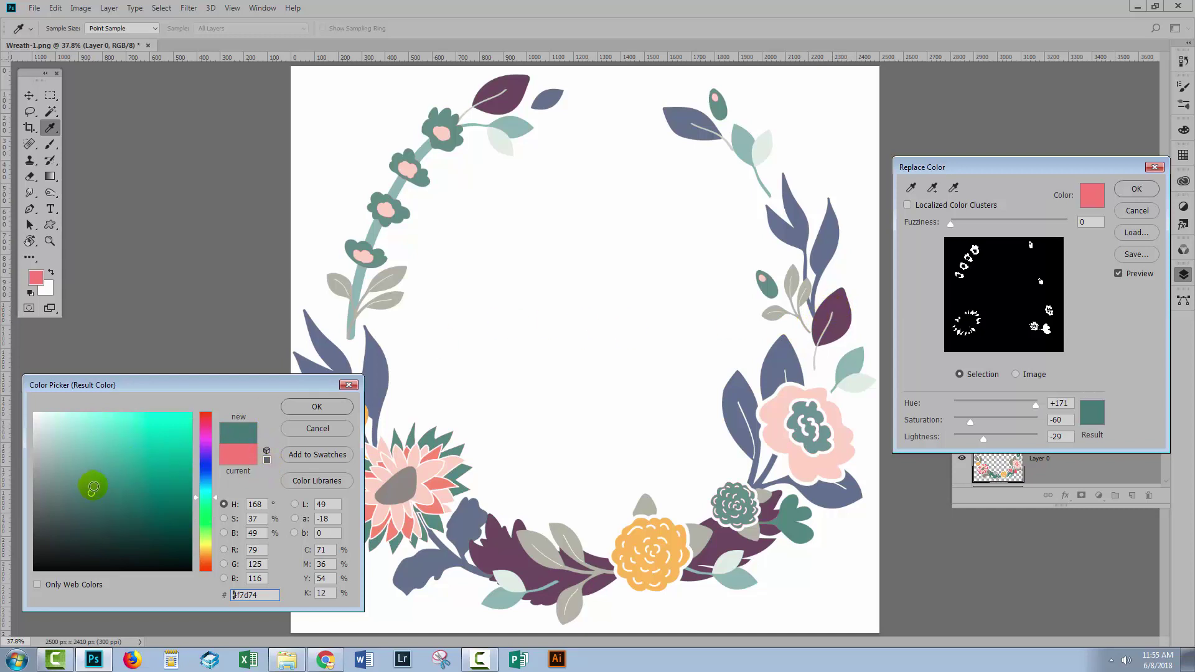
click(196, 496)
drag(195, 498, 196, 491)
click(107, 475)
drag(106, 475, 96, 475)
click(310, 407)
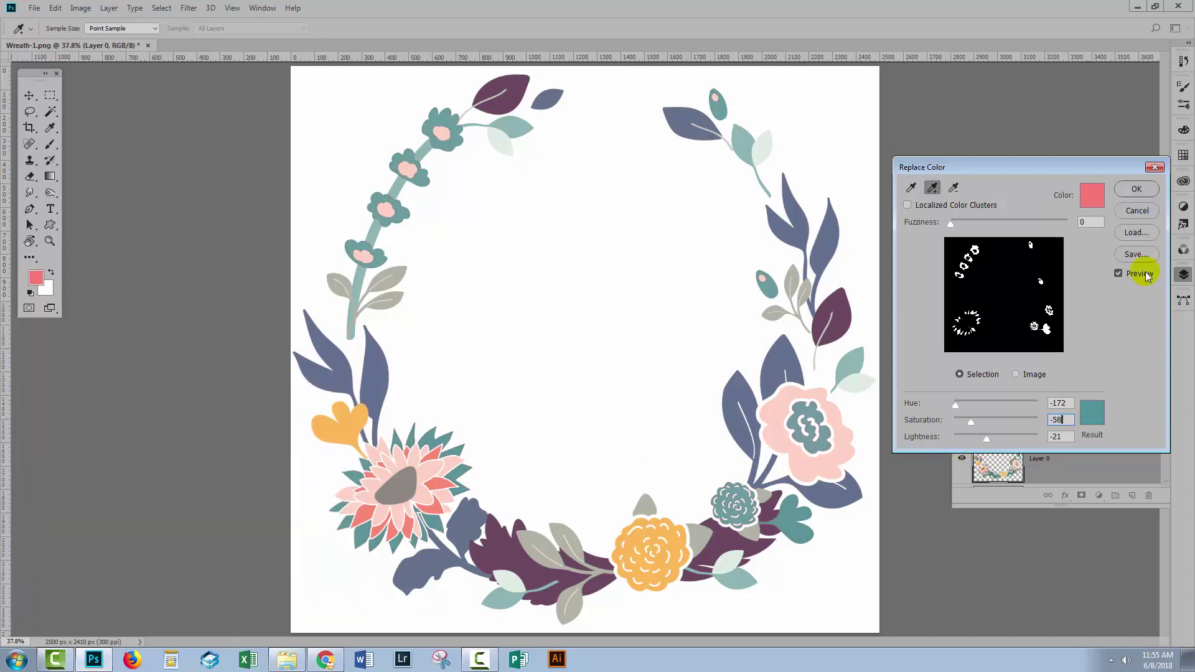
Apply the teal replacement, then enlarge the Layers panel to show white Layer 1 and select Layer 0.
click(1136, 189)
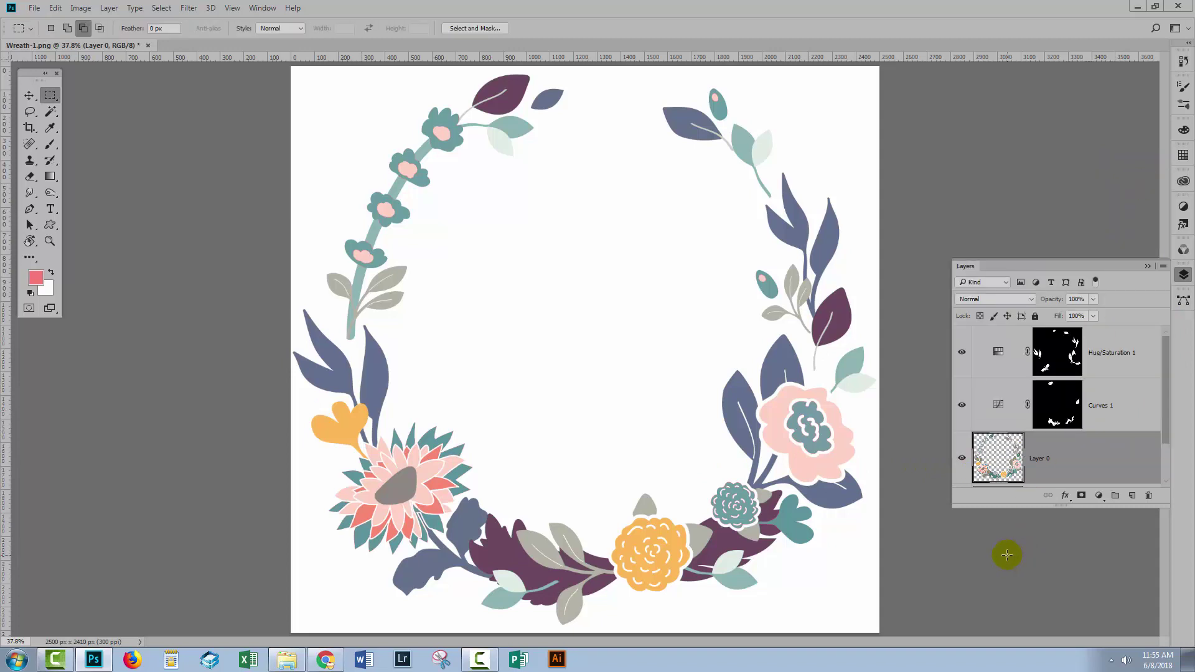
drag(998, 511, 998, 599)
click(1048, 471)
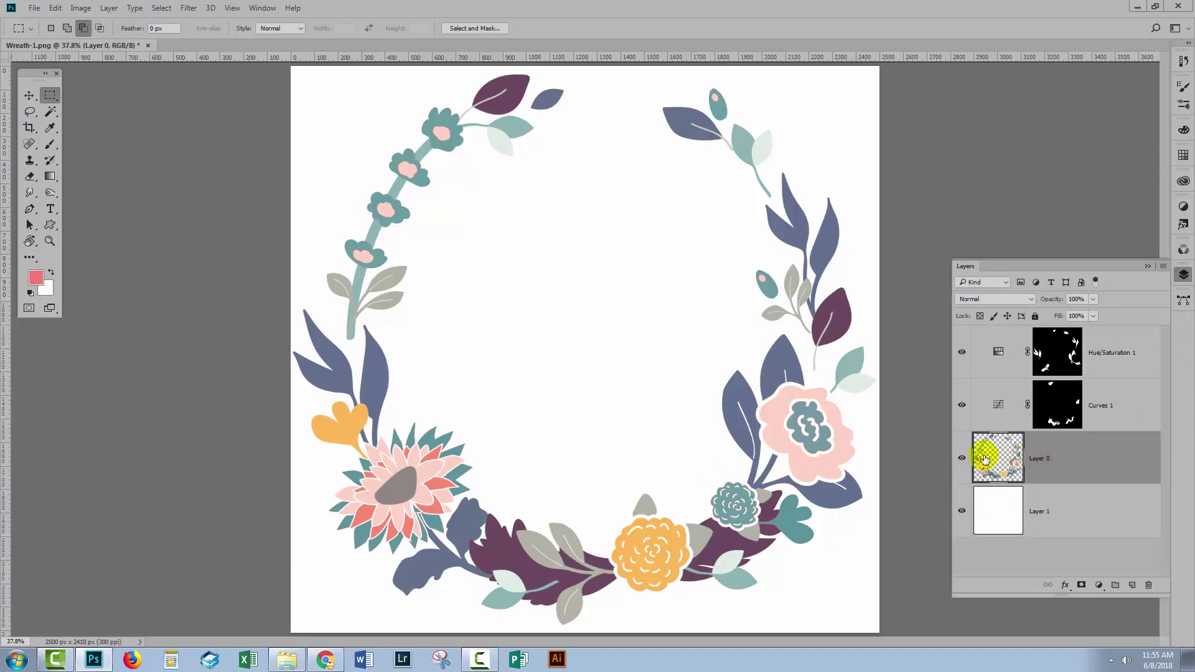